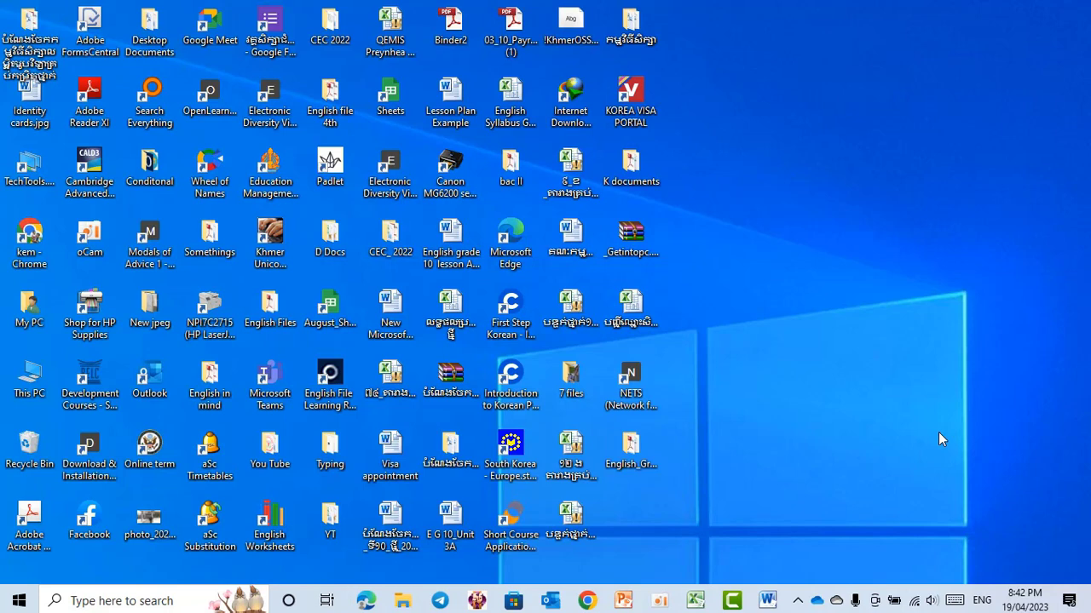
Launch Microsoft Excel from the taskbar to get a blank Book1 workbook.
click(699, 601)
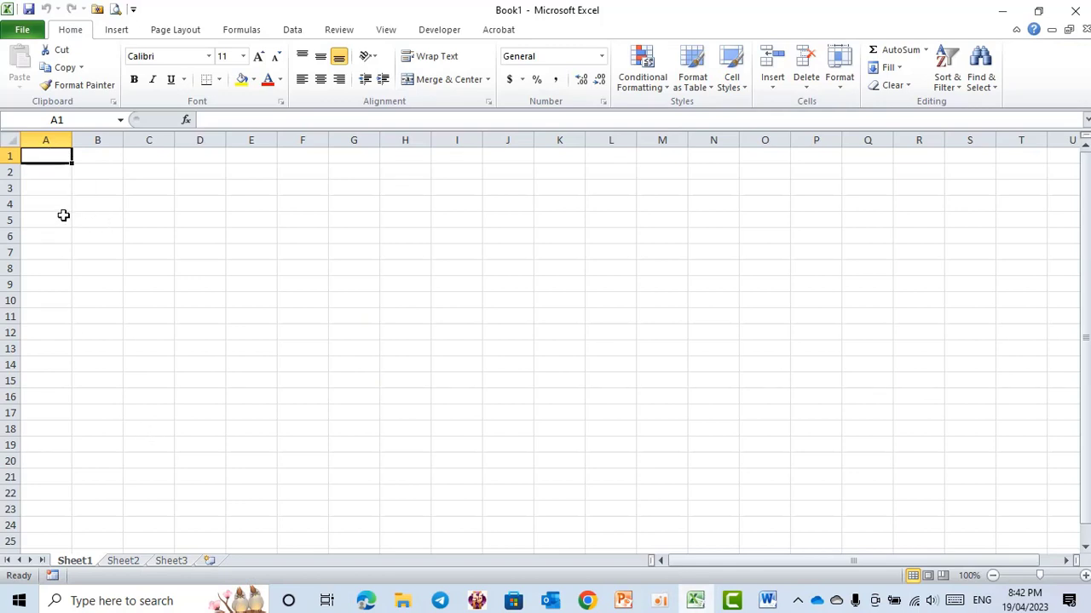
Select A4:I24 and apply All Borders so every cell is outlined.
mouse_move(57, 205)
mouse_down()
mouse_move(380, 311)
mouse_move(450, 369)
mouse_move(451, 526)
mouse_up()
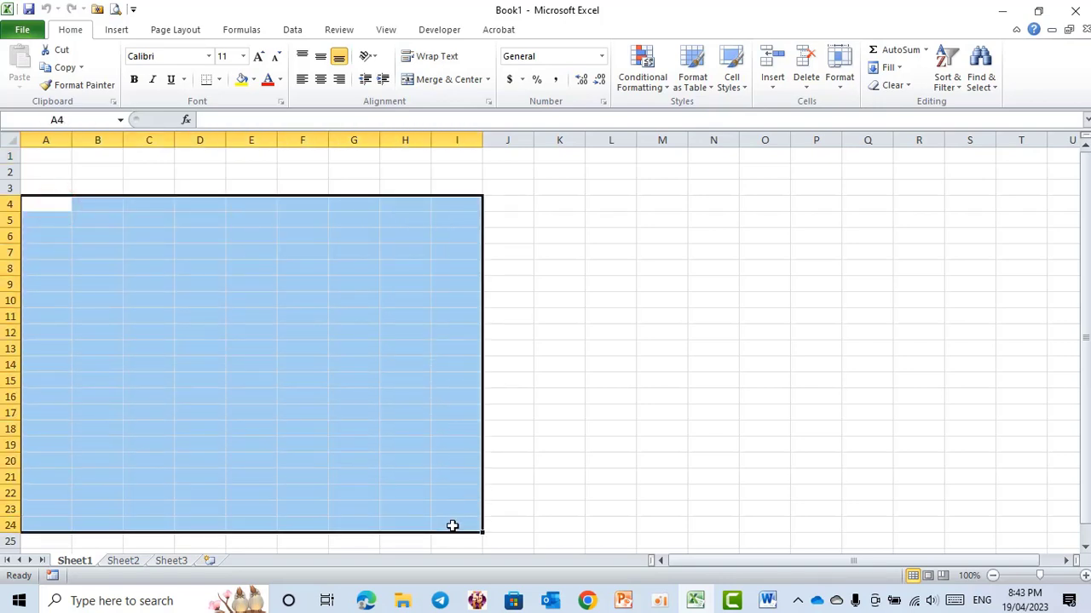
click(219, 79)
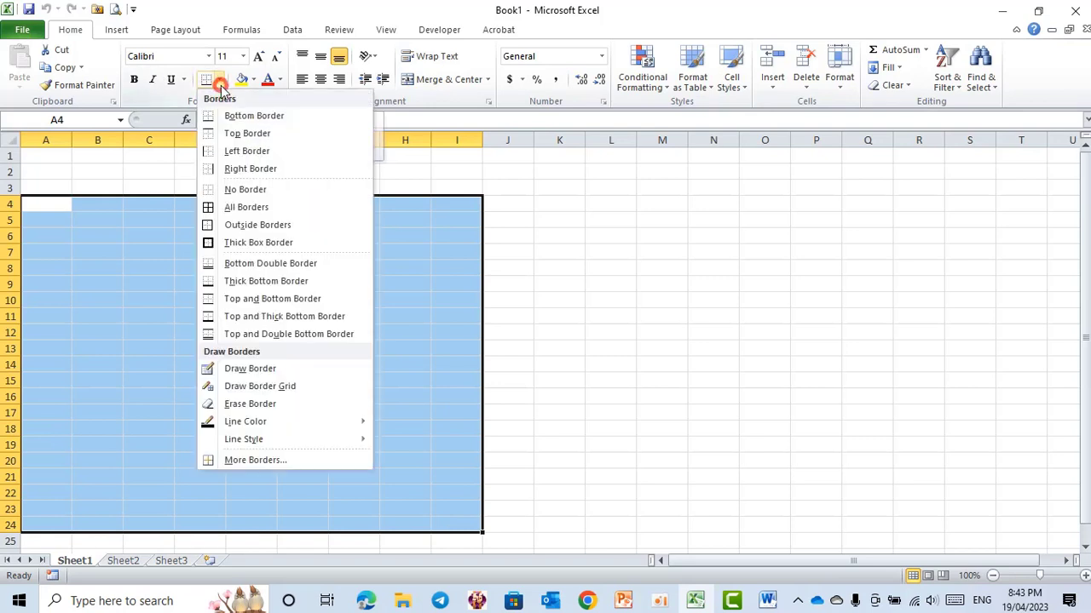
click(246, 208)
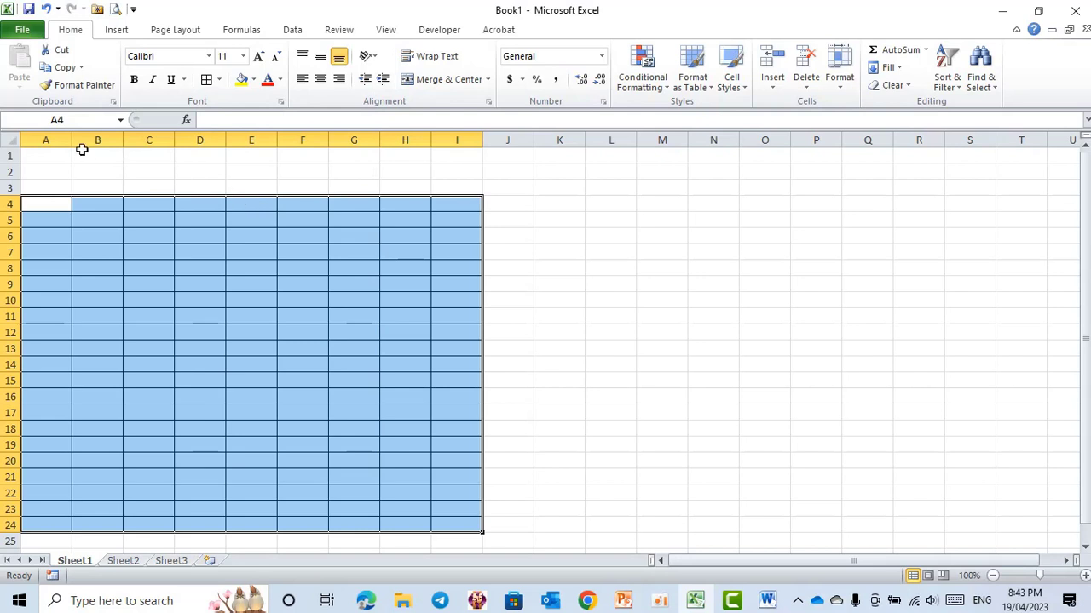
Drag the column A header boundary to make column A narrower.
mouse_move(73, 142)
mouse_down()
mouse_move(55, 142)
mouse_move(192, 157)
mouse_move(227, 144)
mouse_up()
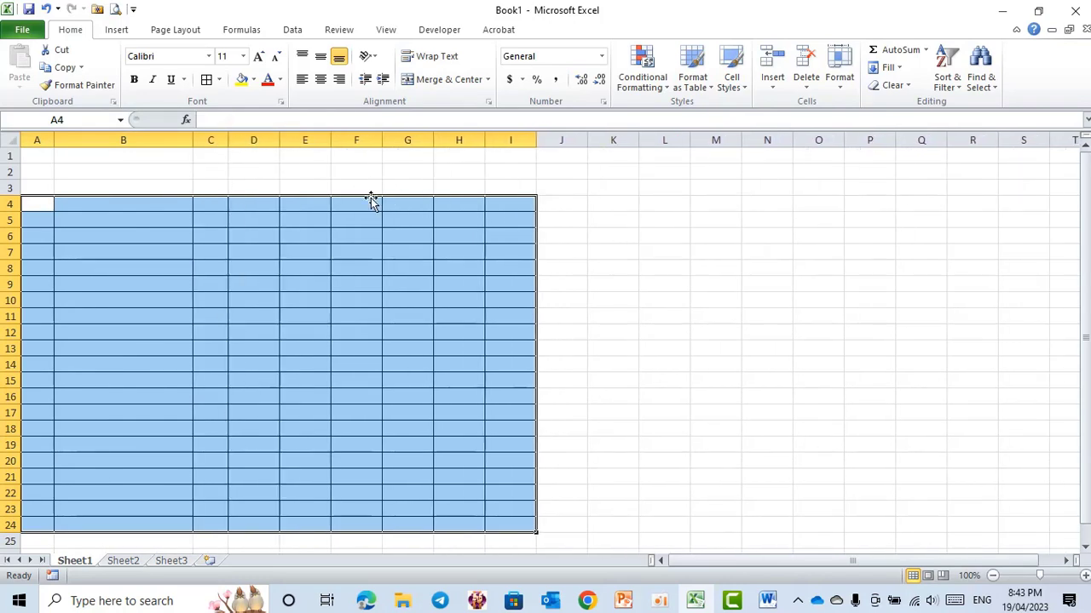
Merge and center A4:A5, B4:B5, C4:C5, D4:D5 and E4:E5 as two-row header cells.
click(126, 205)
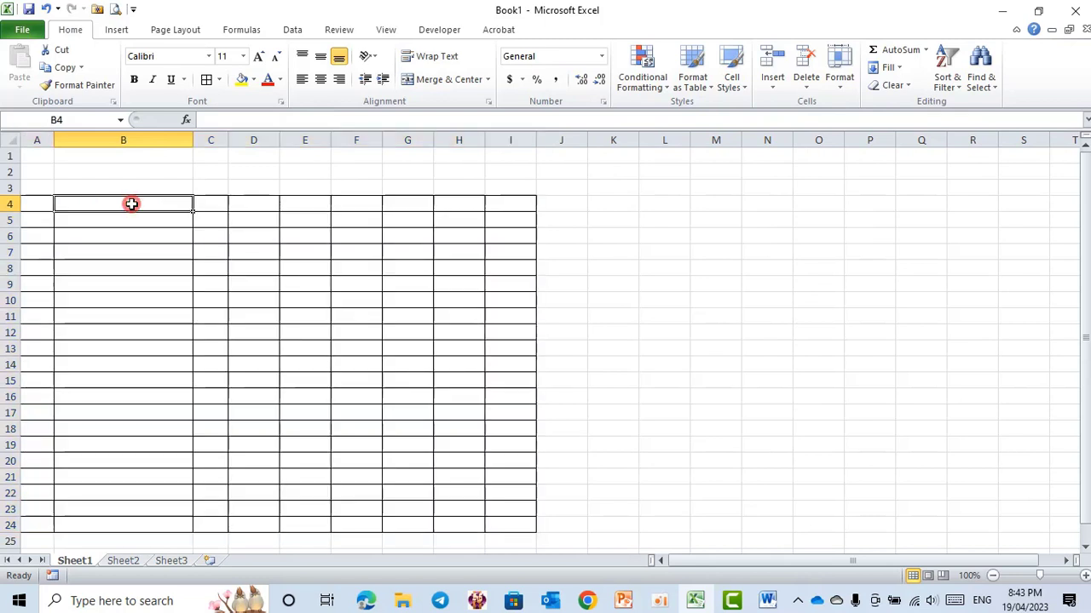
click(35, 205)
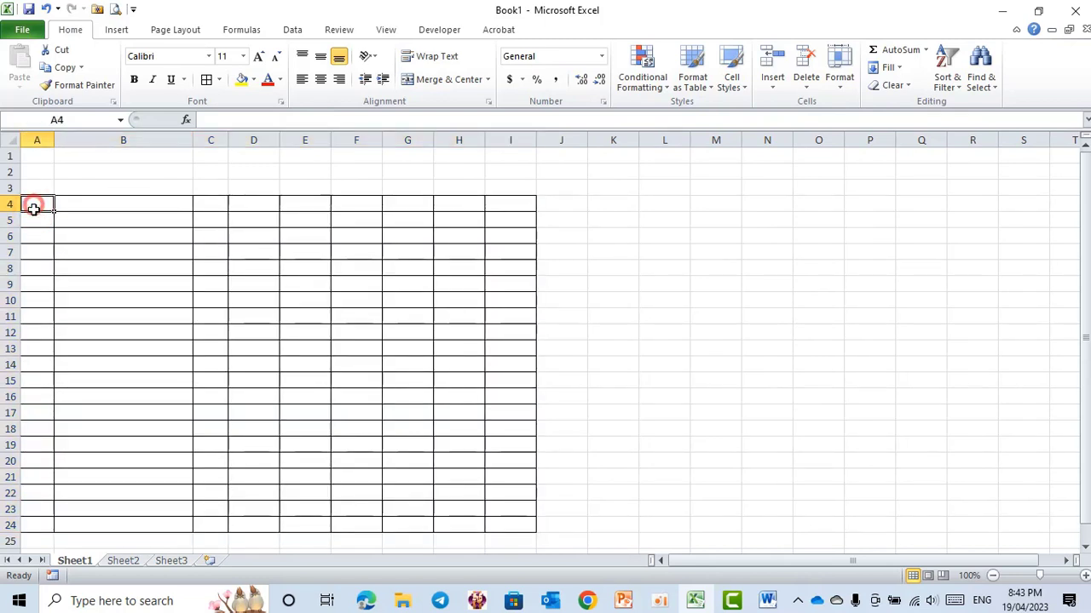
drag(34, 205, 36, 220)
click(439, 79)
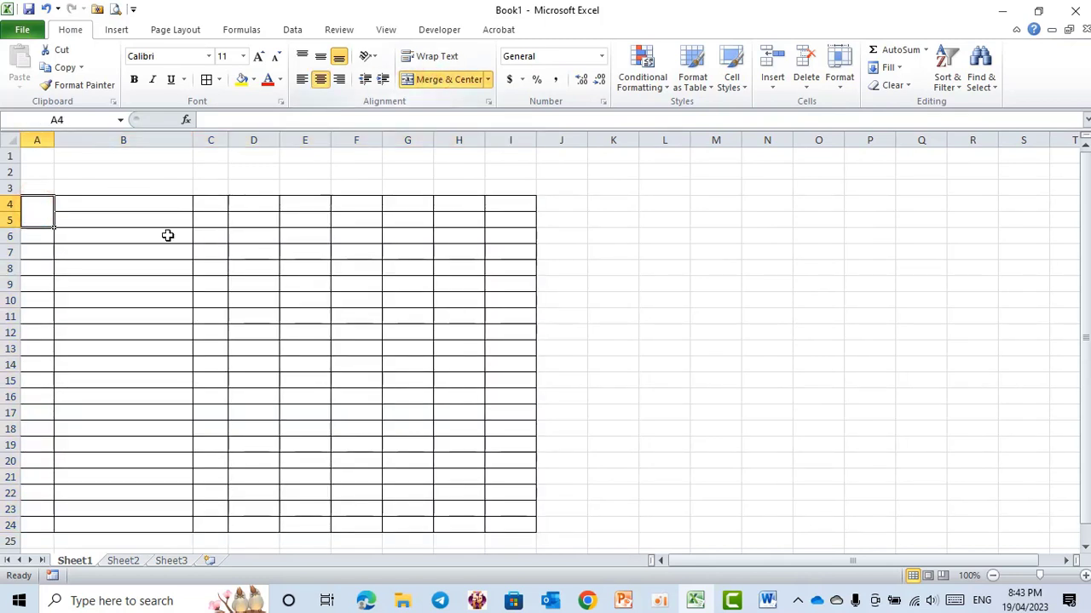
drag(146, 205, 152, 221)
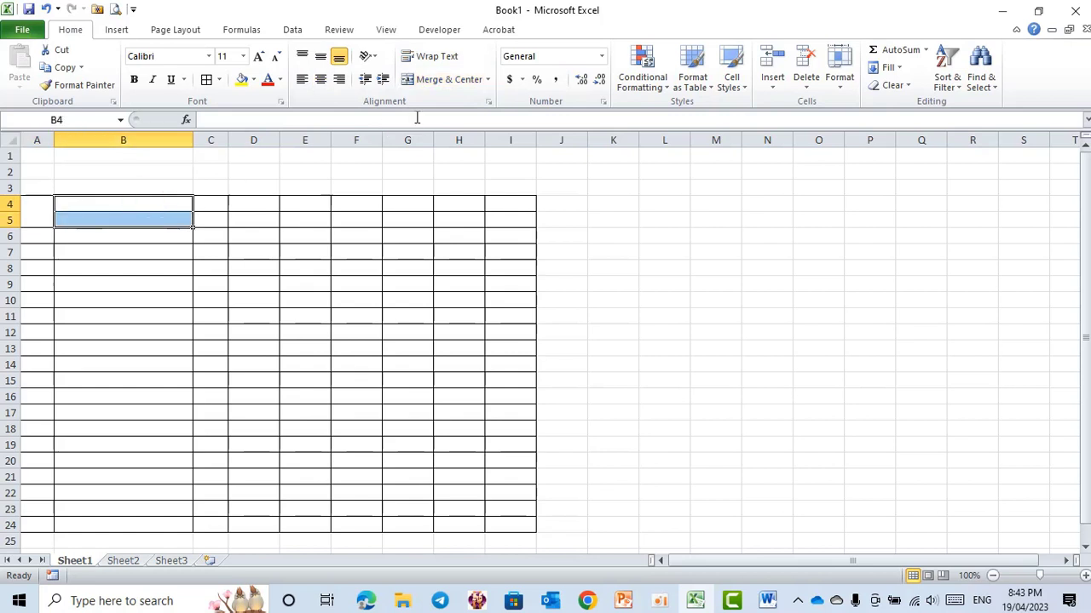
click(438, 82)
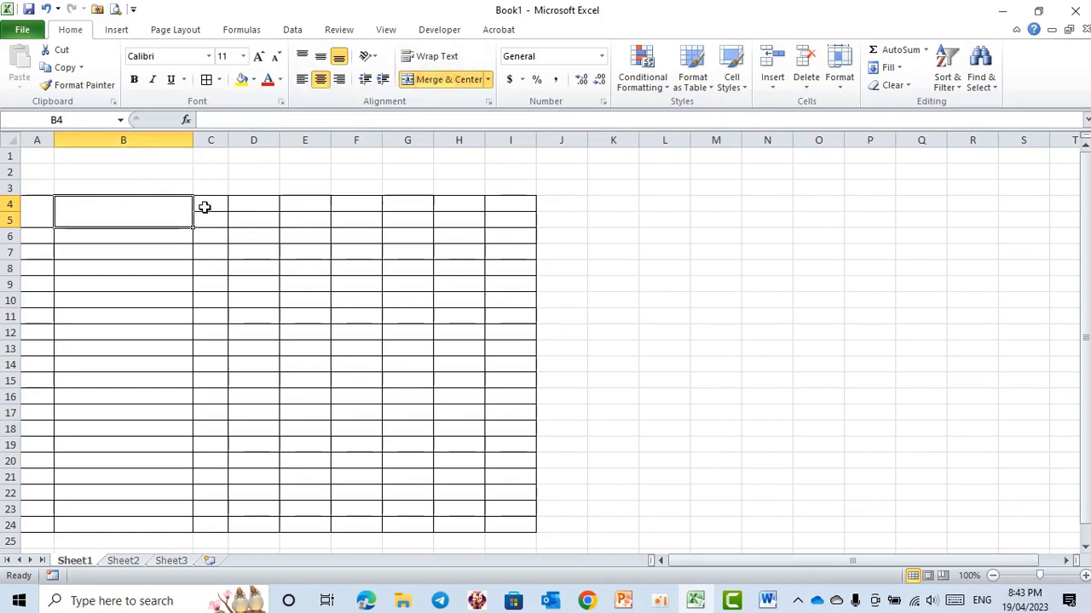
mouse_move(205, 207)
mouse_down()
mouse_move(209, 218)
mouse_move(260, 219)
mouse_up()
click(449, 80)
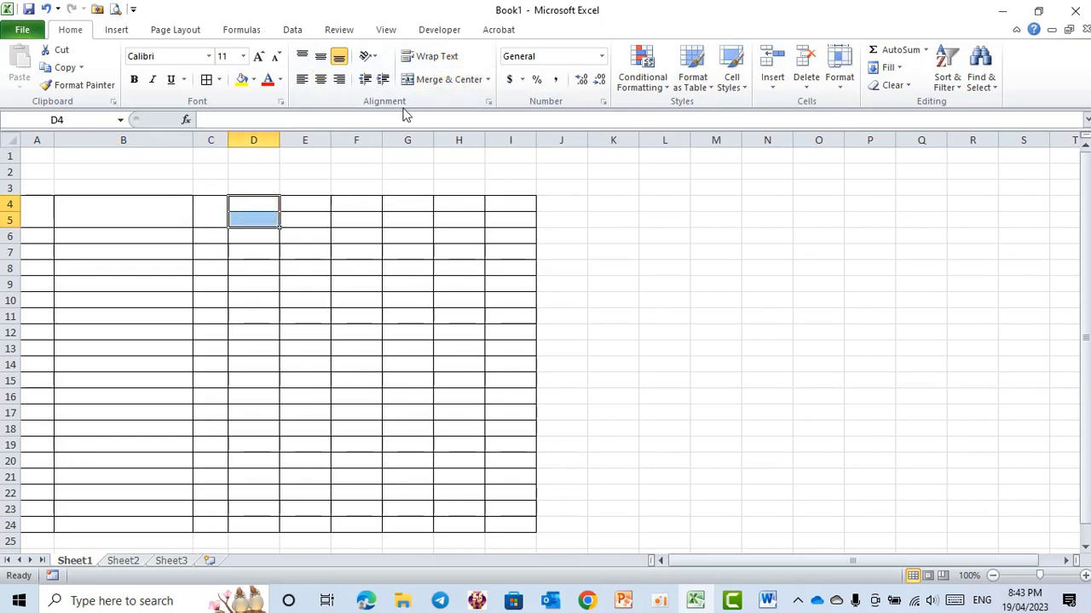
click(449, 81)
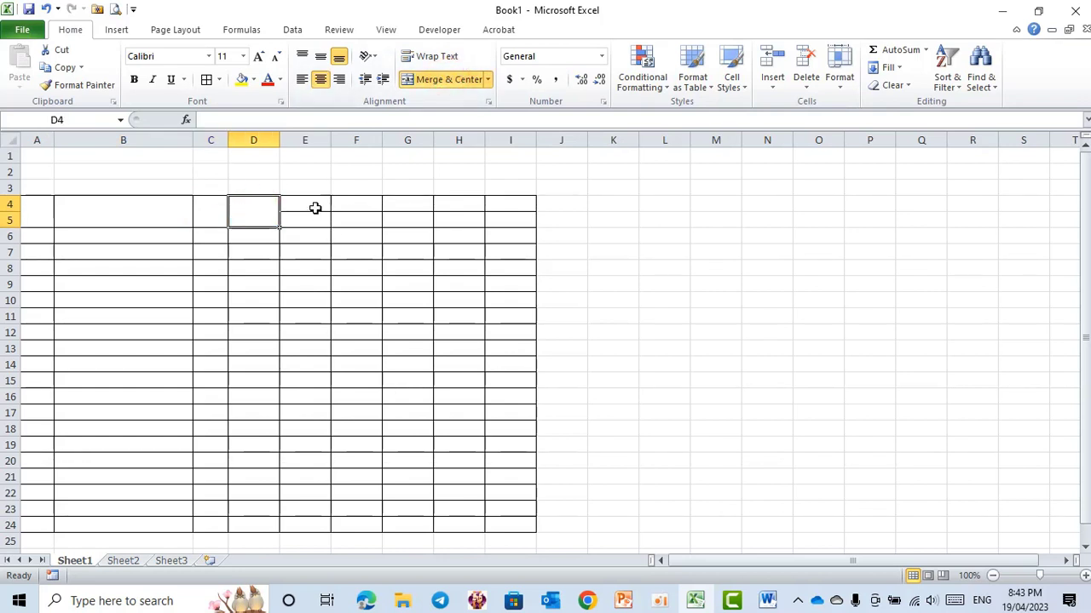
drag(315, 207, 314, 219)
click(440, 80)
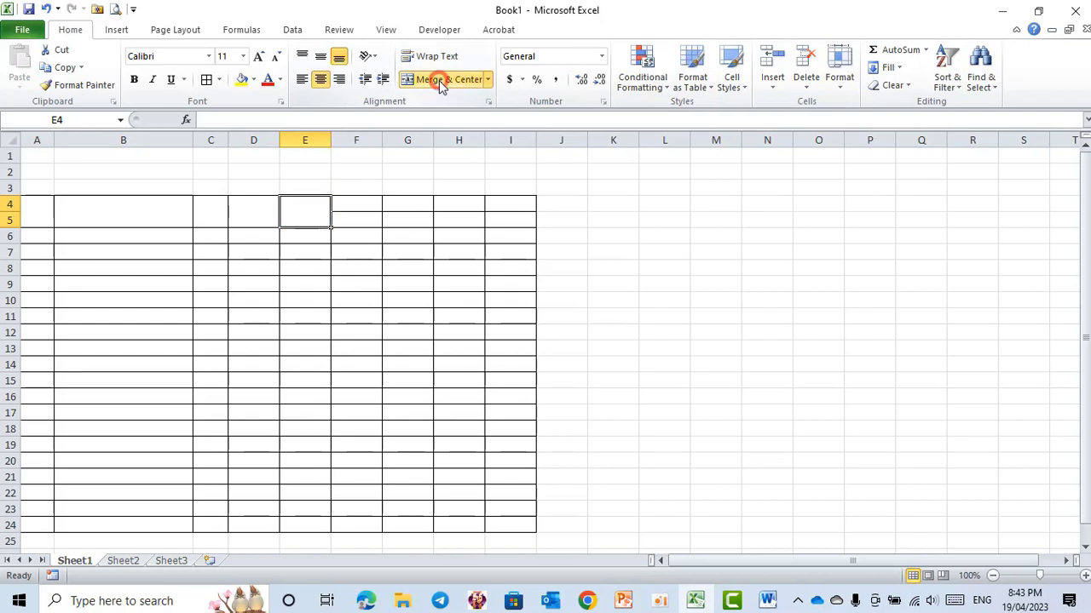
Delete two surplus columns at column F so the table ends at column G.
click(357, 140)
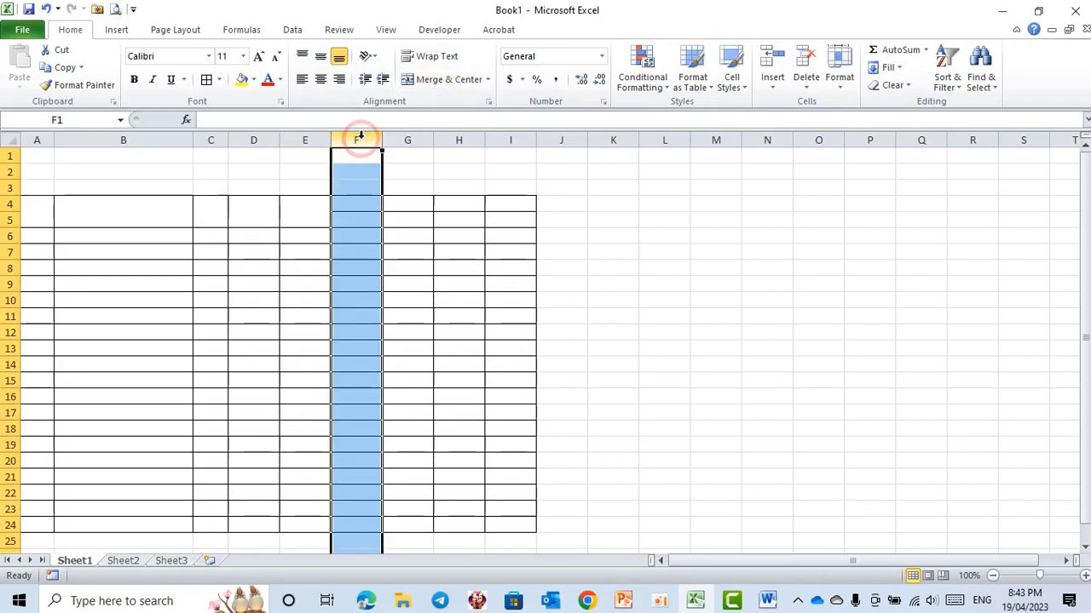
click(805, 57)
click(805, 58)
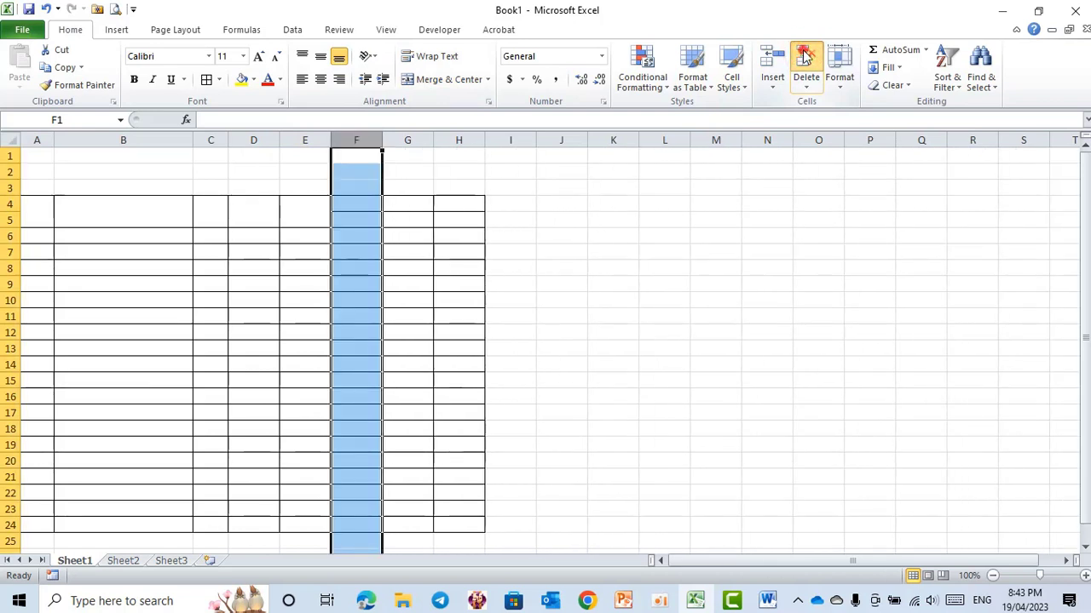
Merge F4:G4 into one header cell spanning two sub-columns.
click(362, 203)
drag(362, 204, 402, 204)
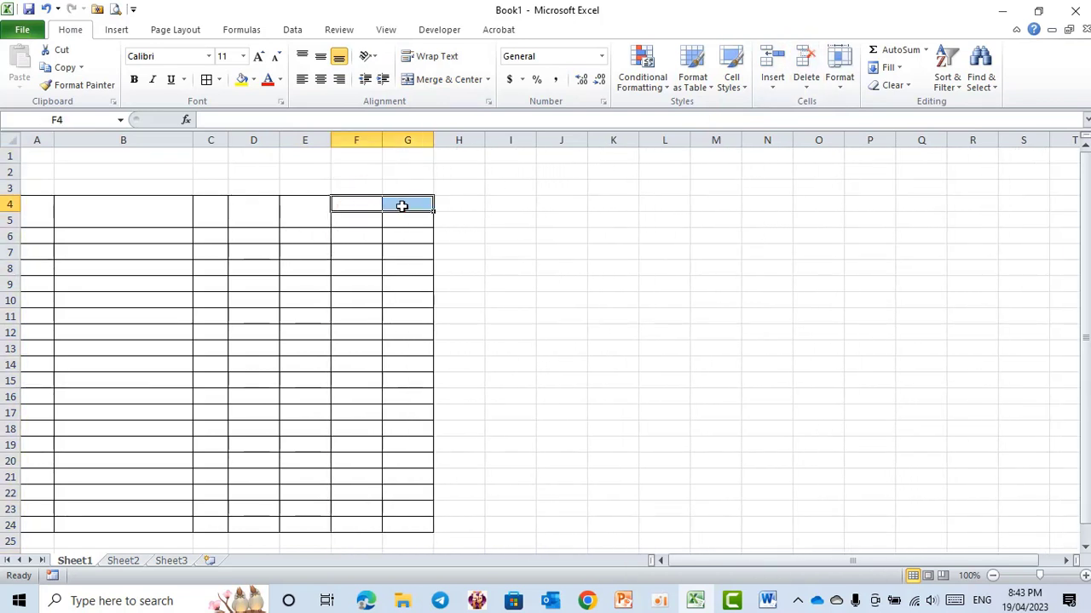
click(438, 78)
click(38, 212)
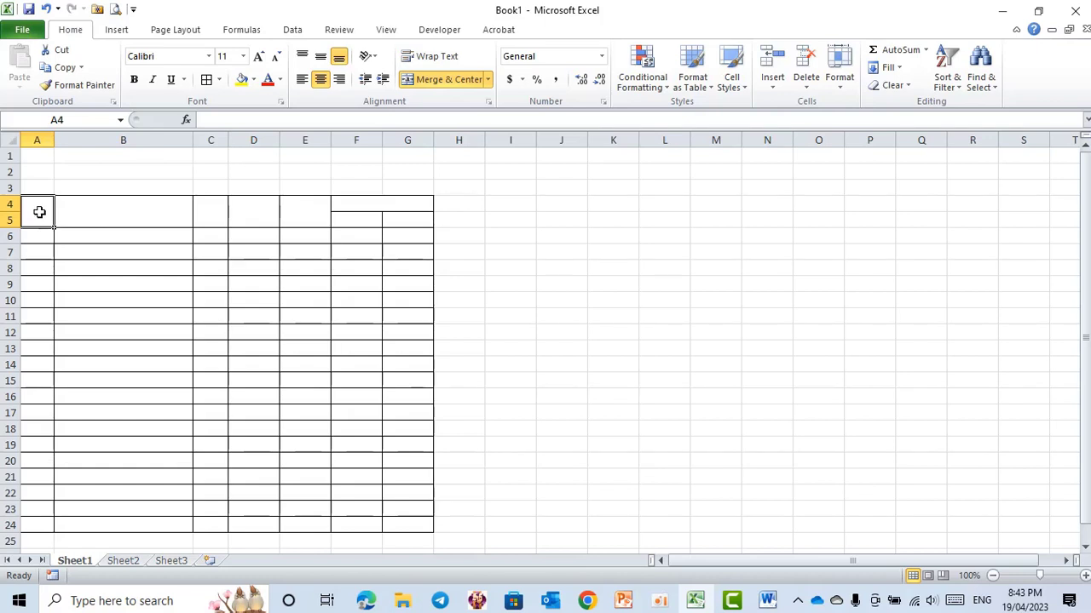
click(130, 192)
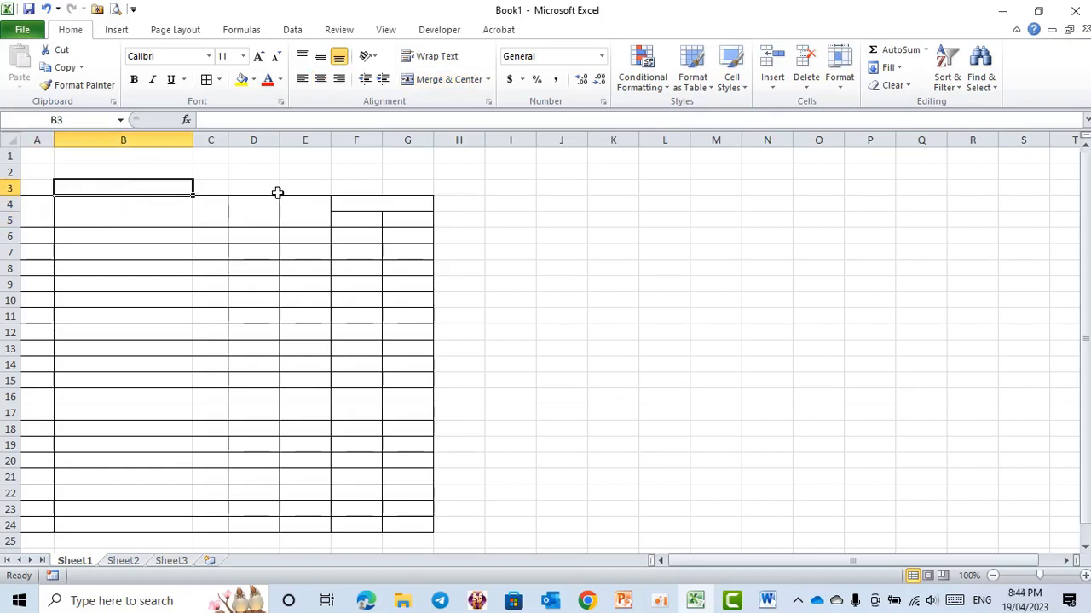
Select the table A4:G24 and bring up the Border settings of Format Cells.
click(37, 218)
drag(35, 213, 353, 526)
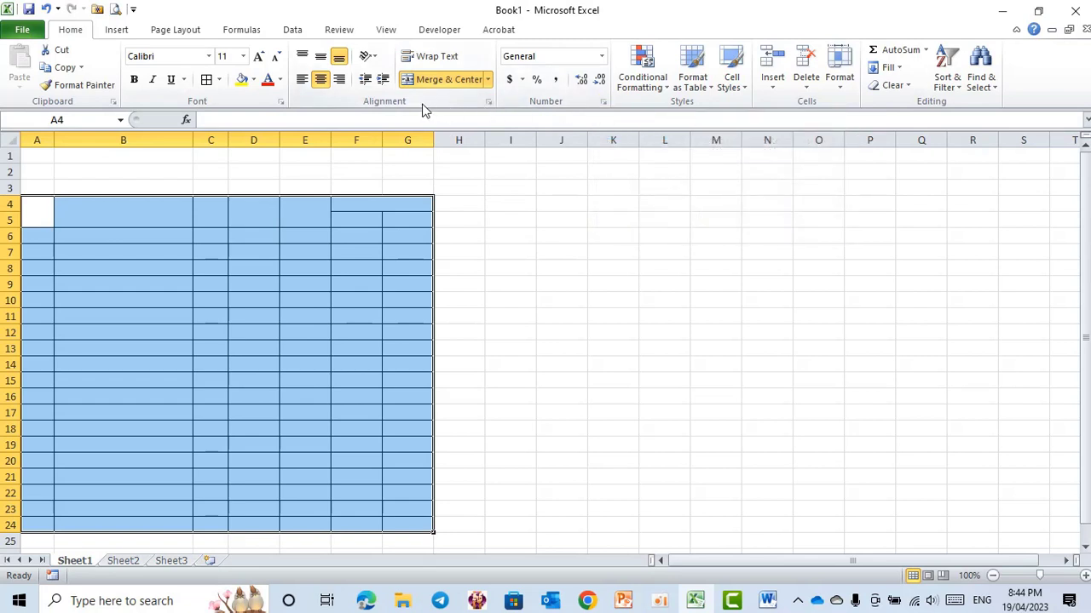
click(281, 101)
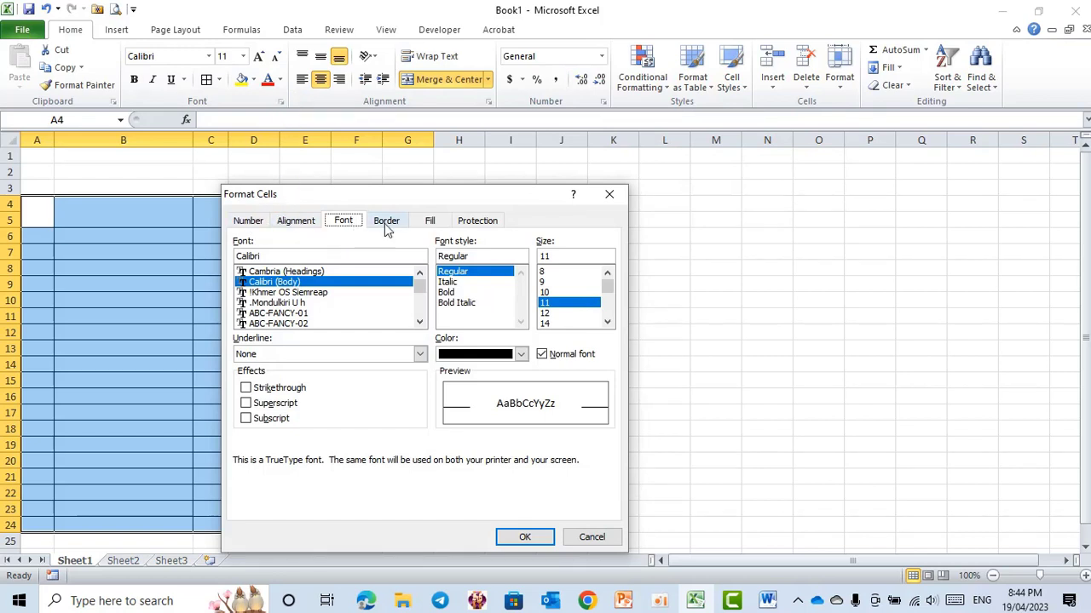
click(384, 223)
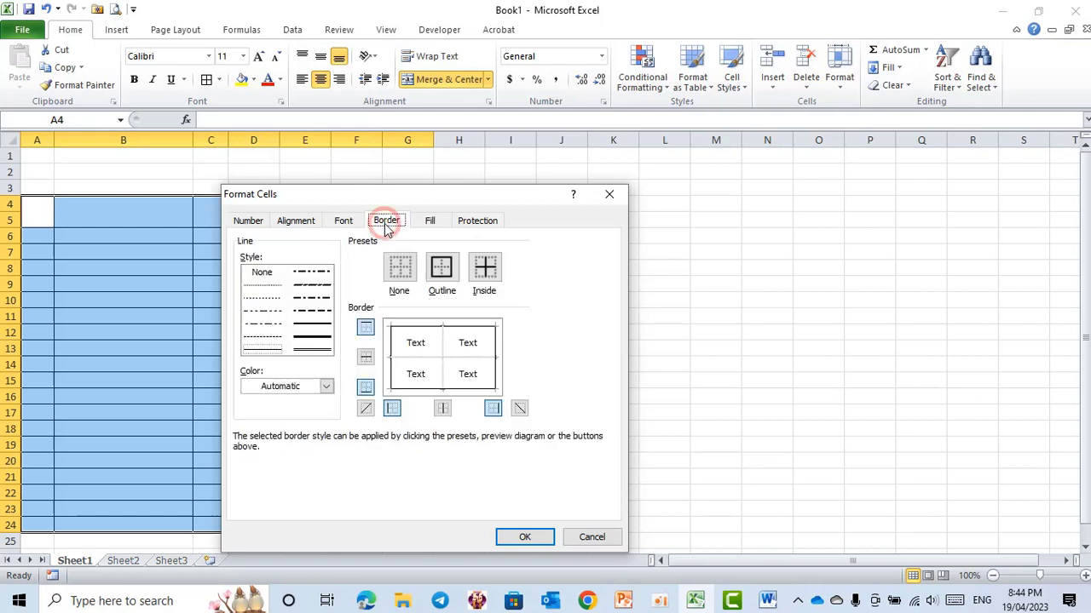
Set a double-line border on the table's left, right, top and bottom edges.
click(266, 285)
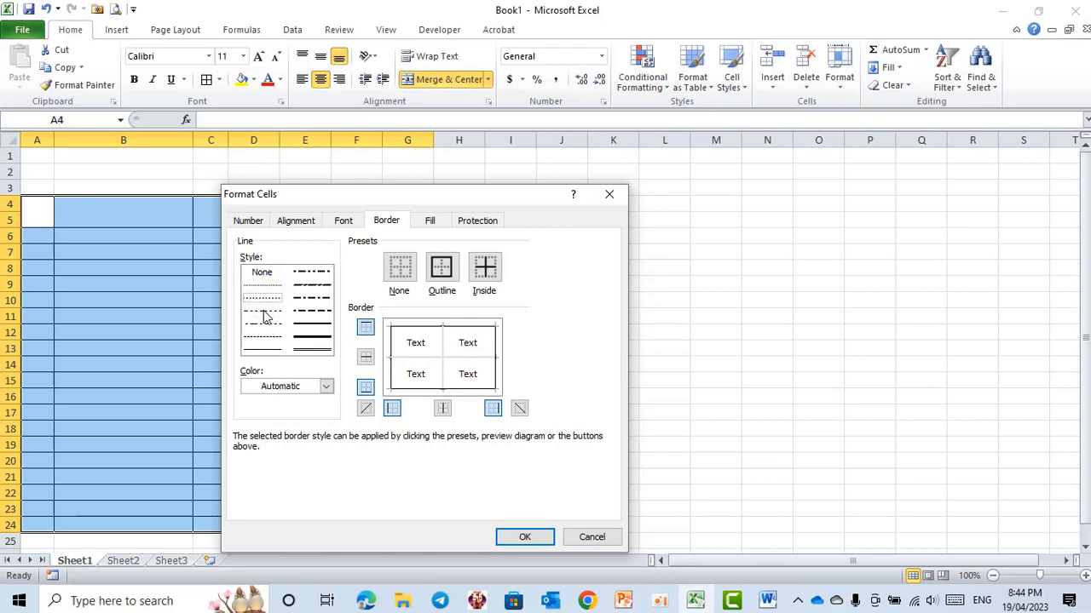
click(262, 310)
click(264, 338)
click(262, 349)
click(312, 322)
click(311, 336)
click(312, 348)
click(312, 354)
click(392, 411)
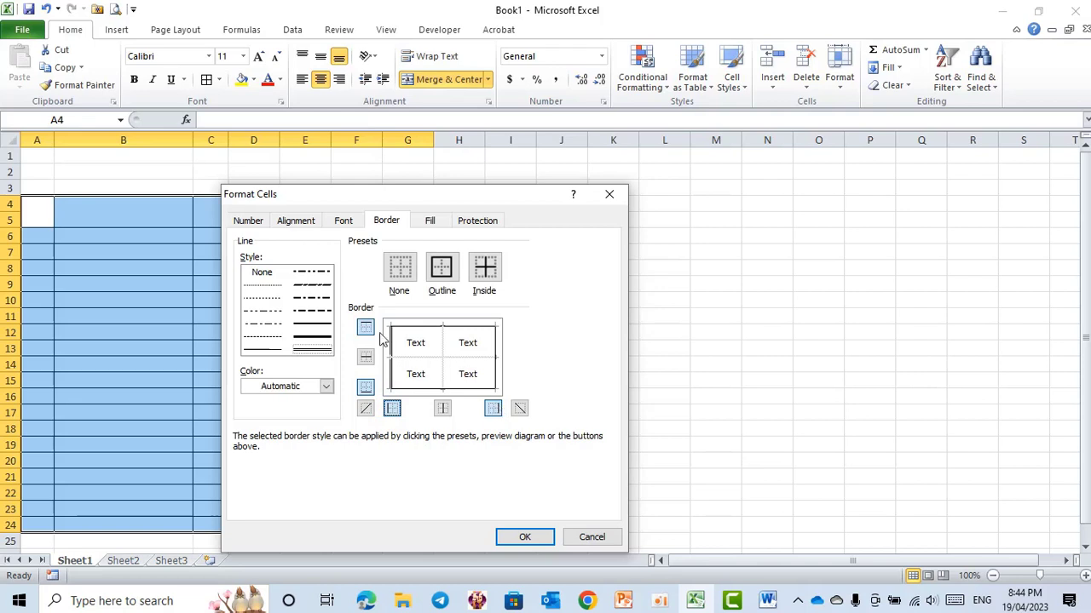
click(493, 408)
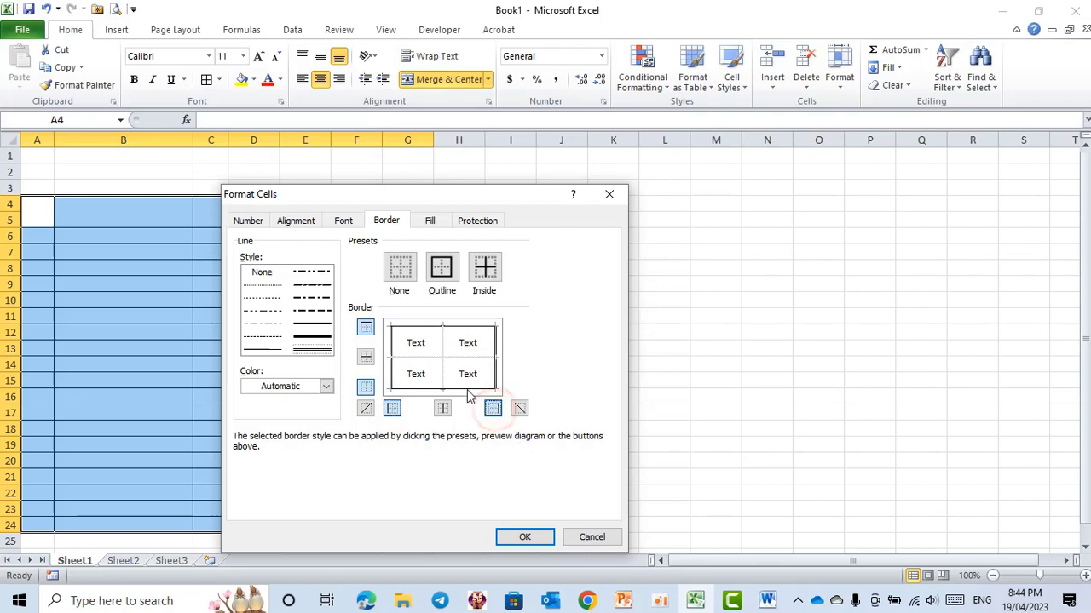
click(365, 332)
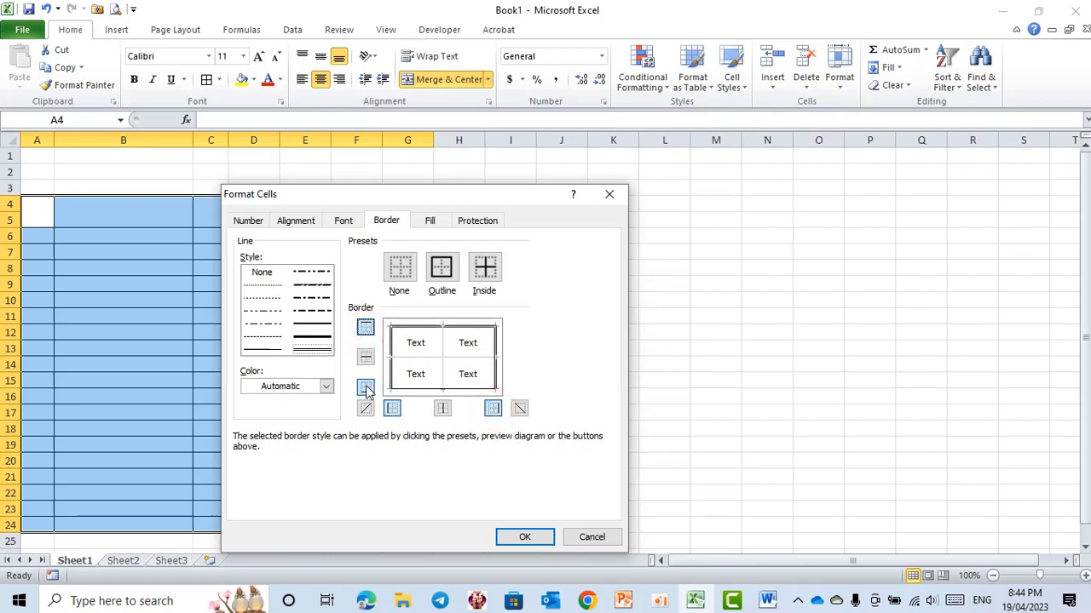
click(365, 386)
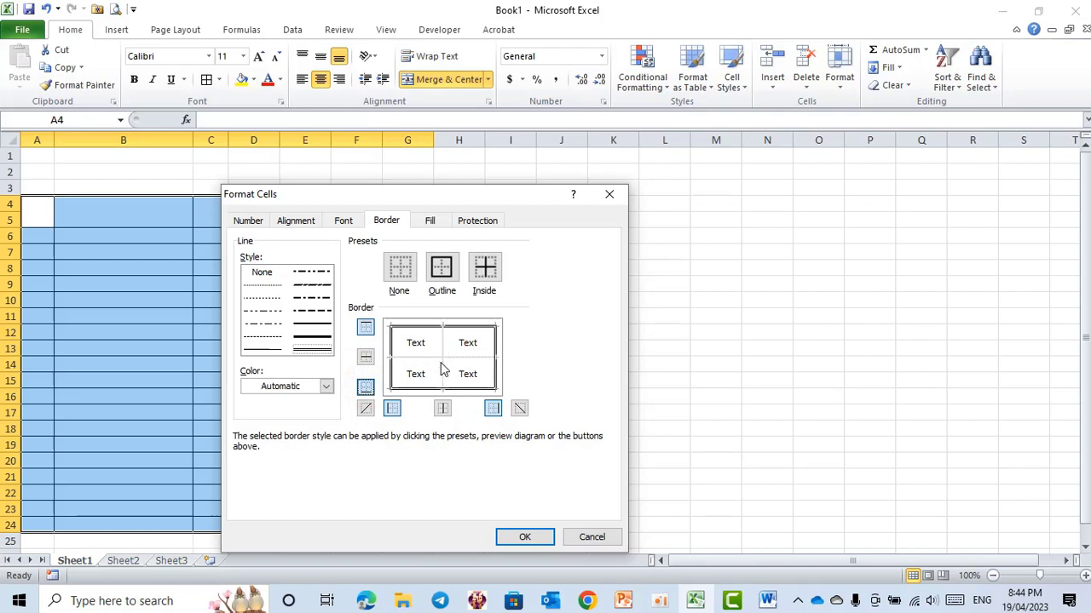
Add thin solid inside horizontal and vertical lines and apply the borders.
click(267, 351)
click(366, 357)
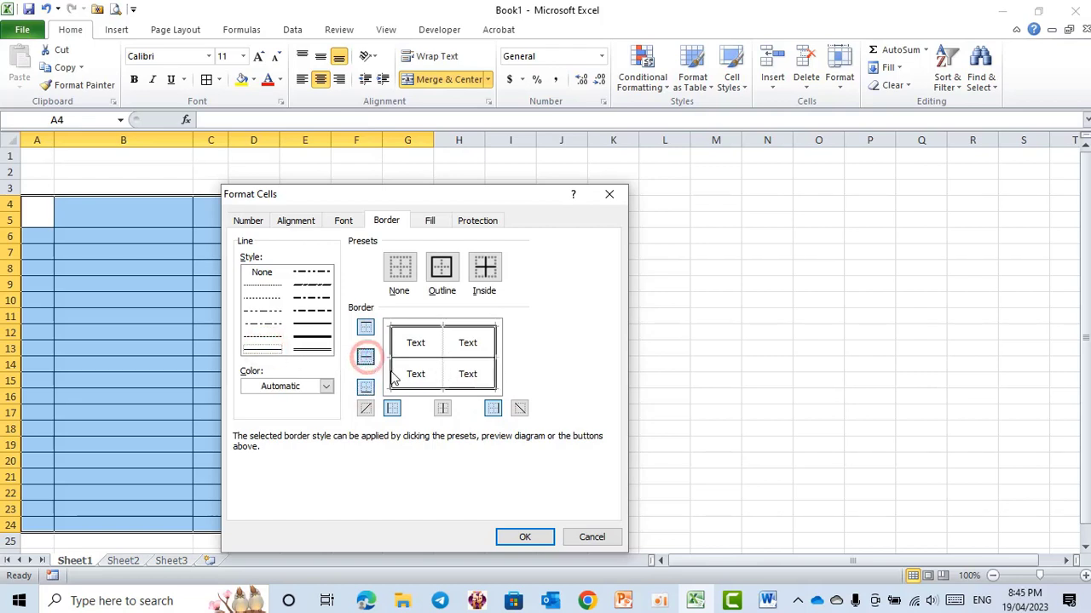
click(443, 409)
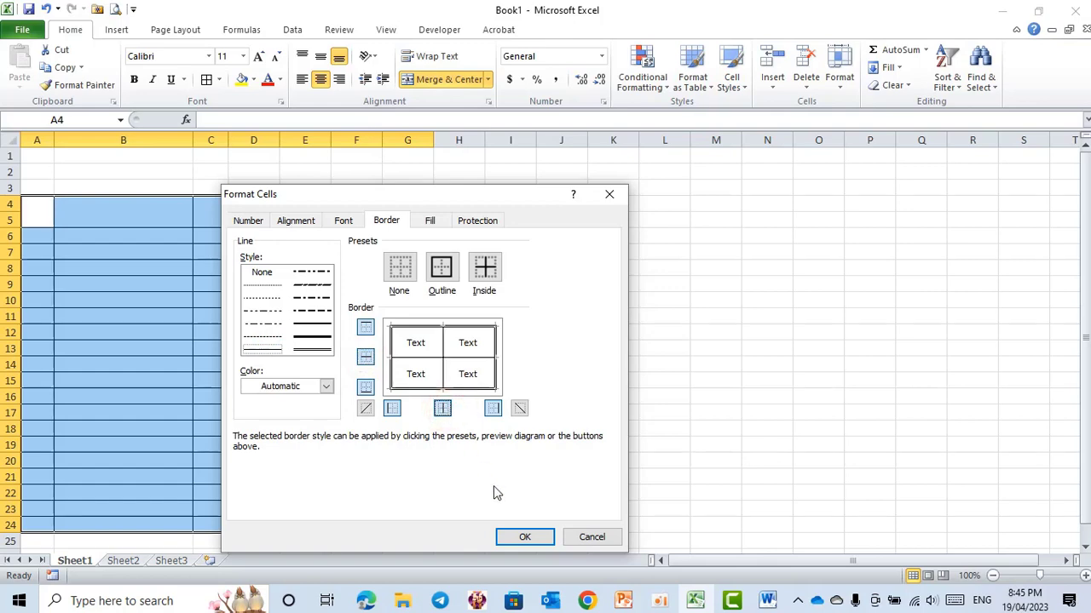
click(526, 538)
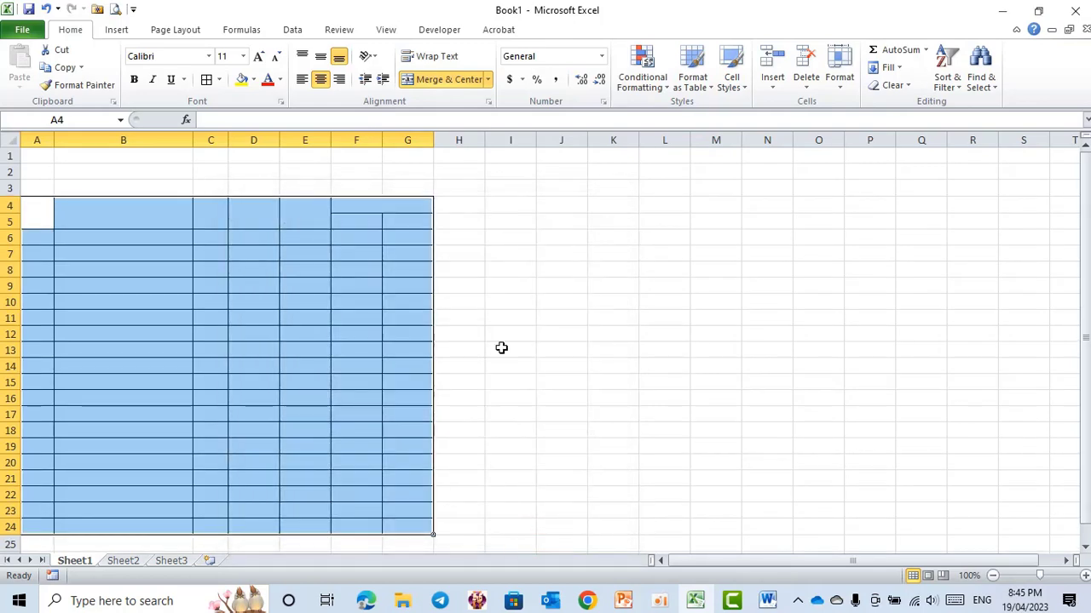
Give header rows A4:G5 a double-line bottom border.
click(510, 304)
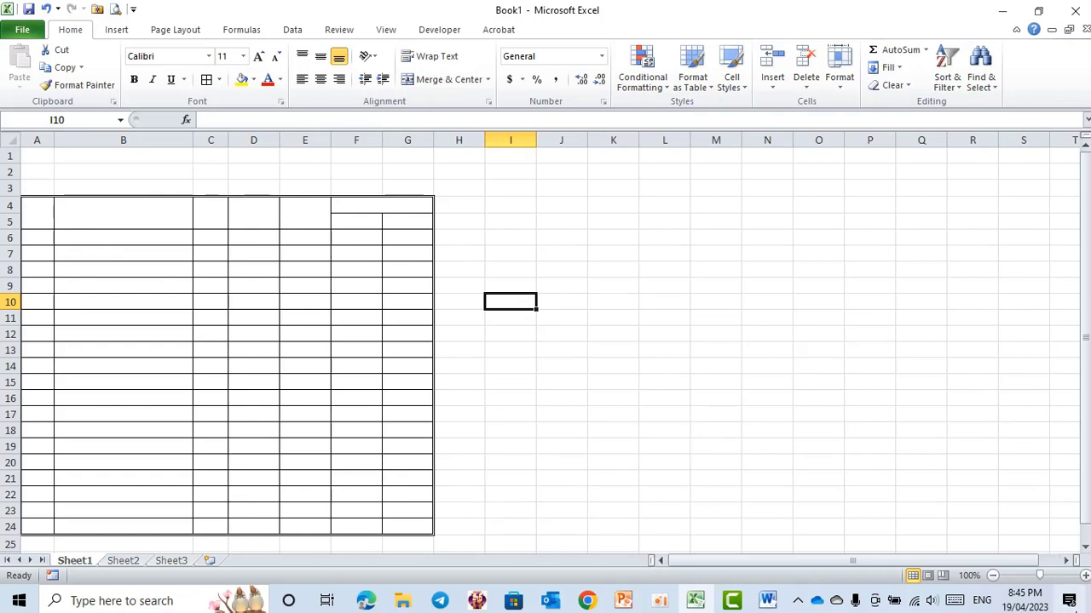
click(1085, 576)
click(1085, 576)
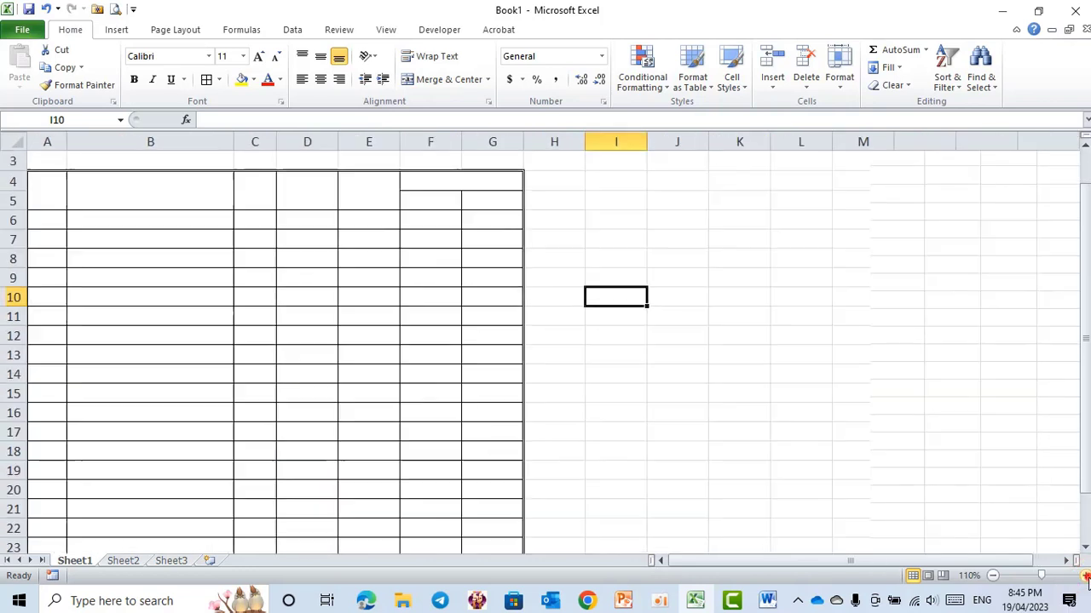
click(50, 193)
drag(50, 192, 445, 195)
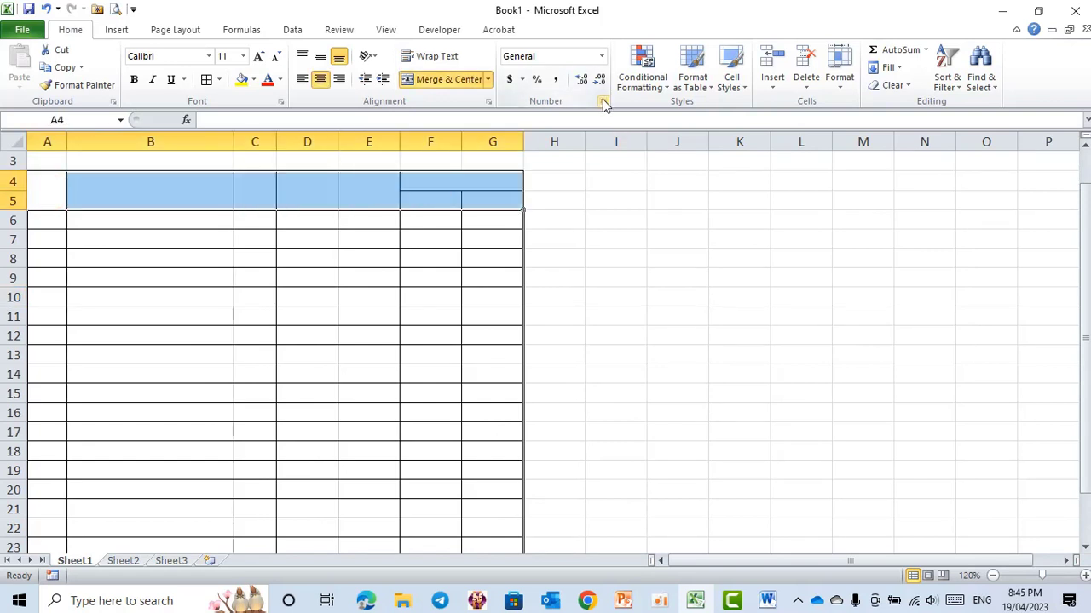
click(602, 101)
click(397, 221)
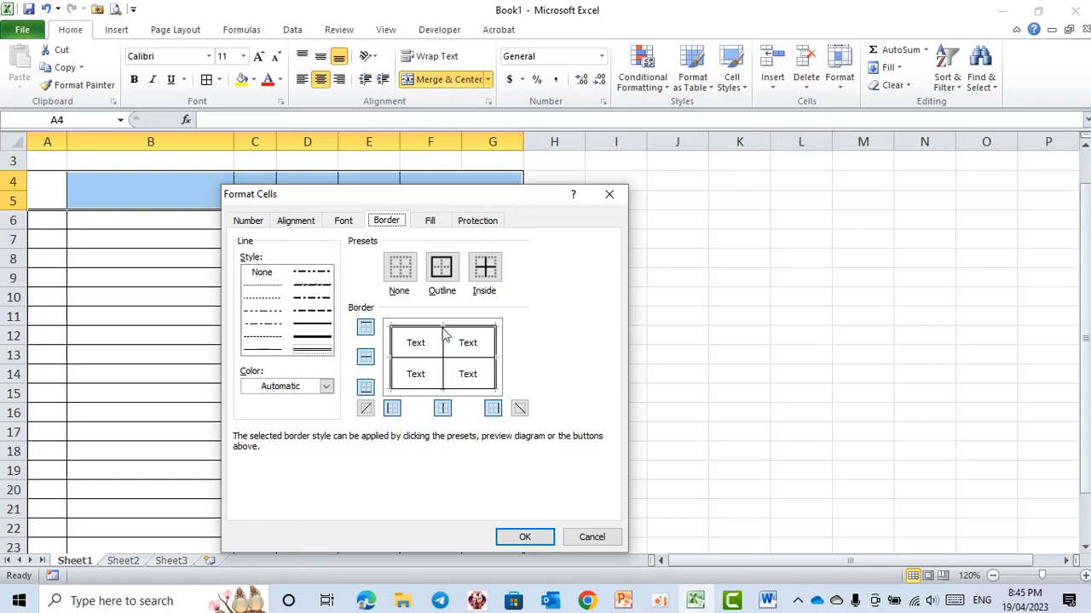
click(313, 349)
click(364, 389)
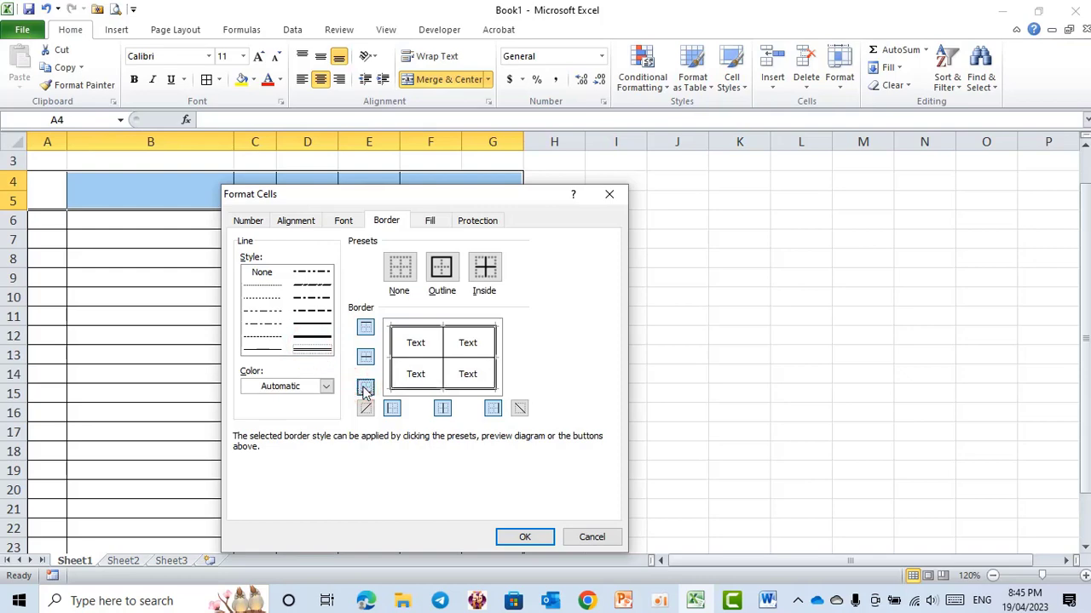
click(525, 536)
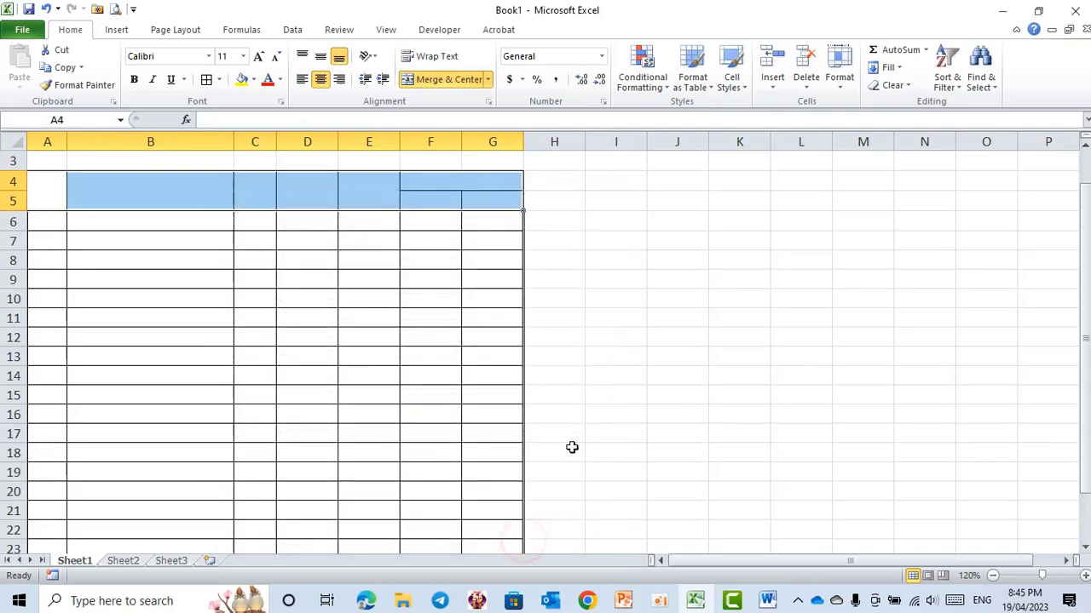
Apply dotted inside horizontal lines to the body rows 6 to 24.
click(661, 297)
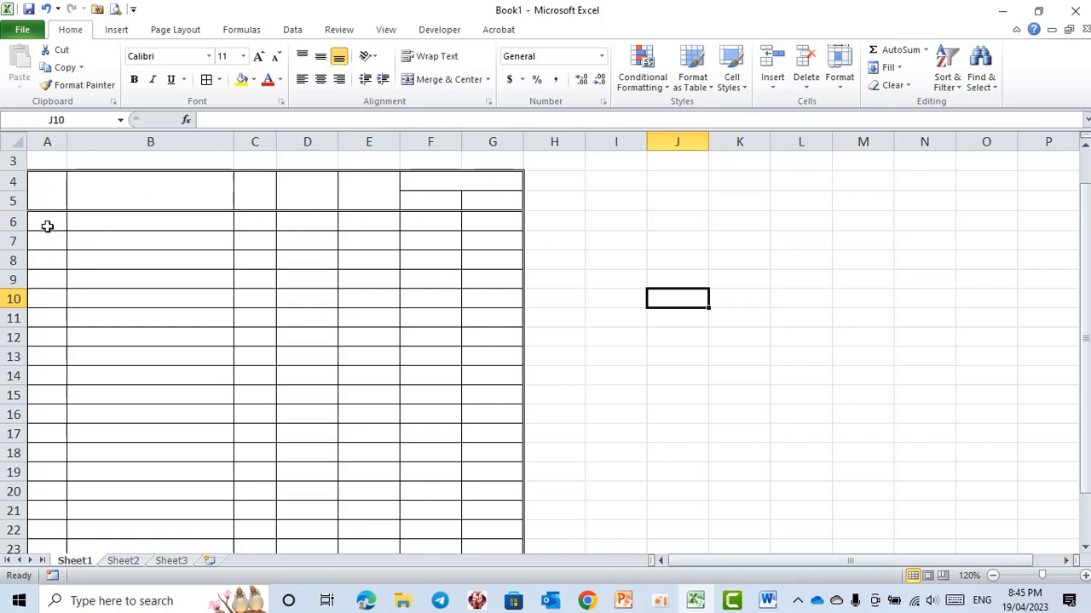
drag(47, 226, 487, 521)
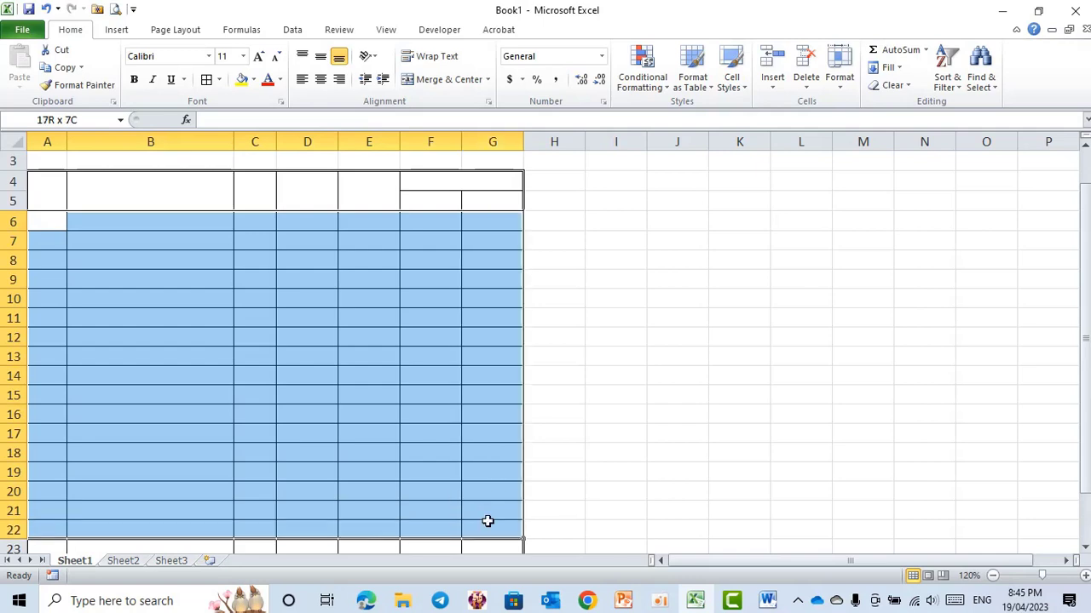
drag(487, 521, 479, 501)
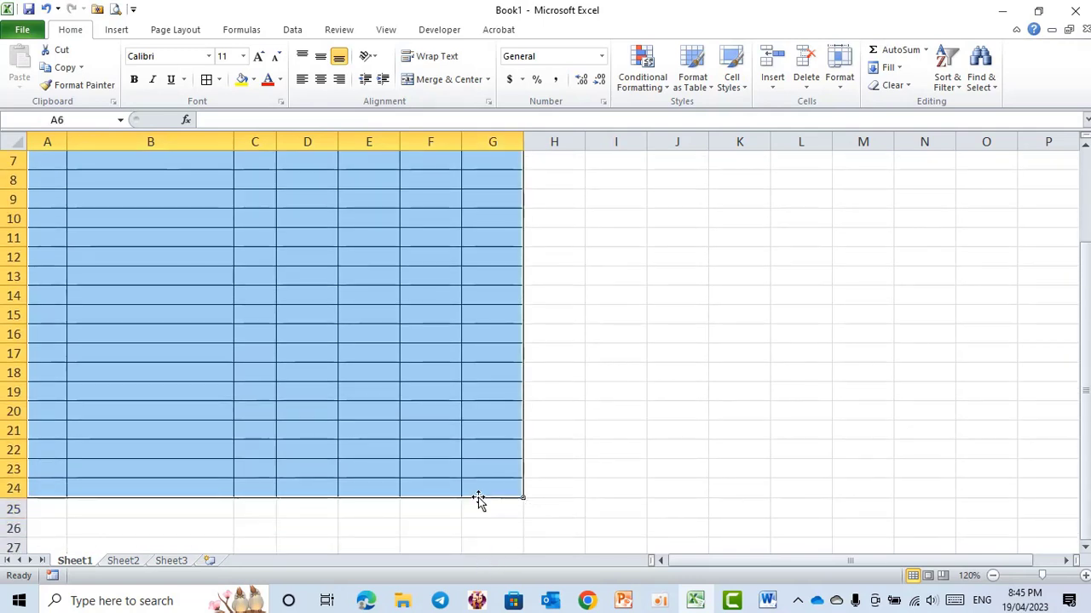
click(602, 102)
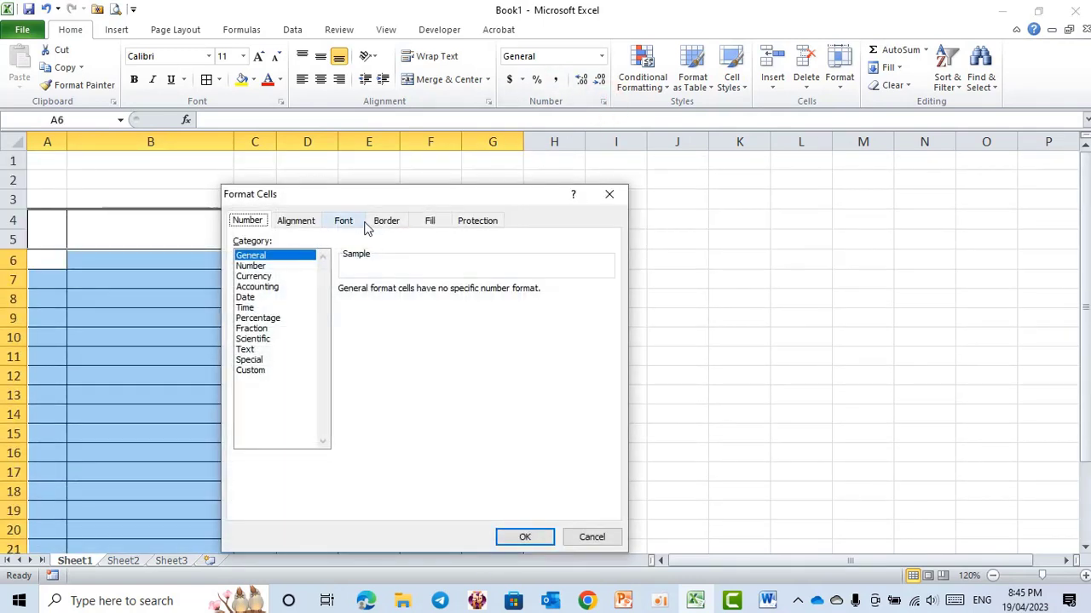
click(386, 223)
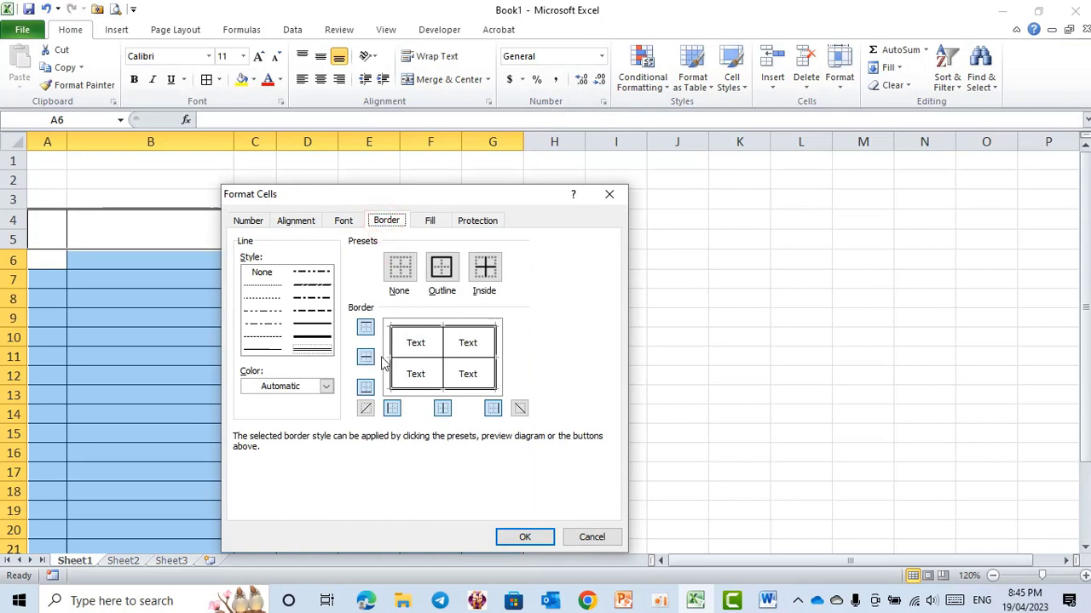
click(261, 285)
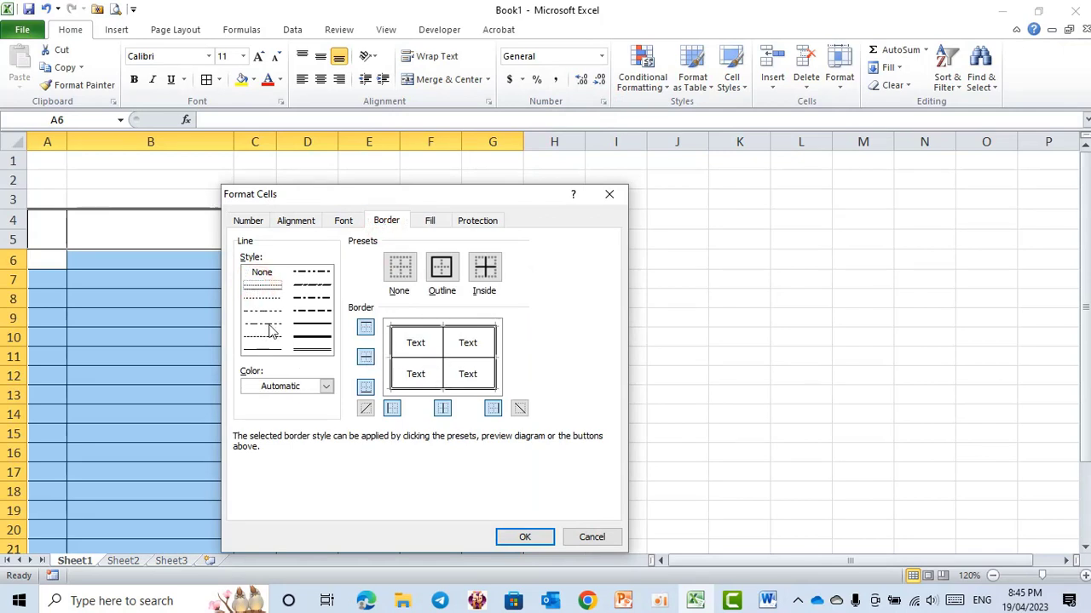
click(365, 359)
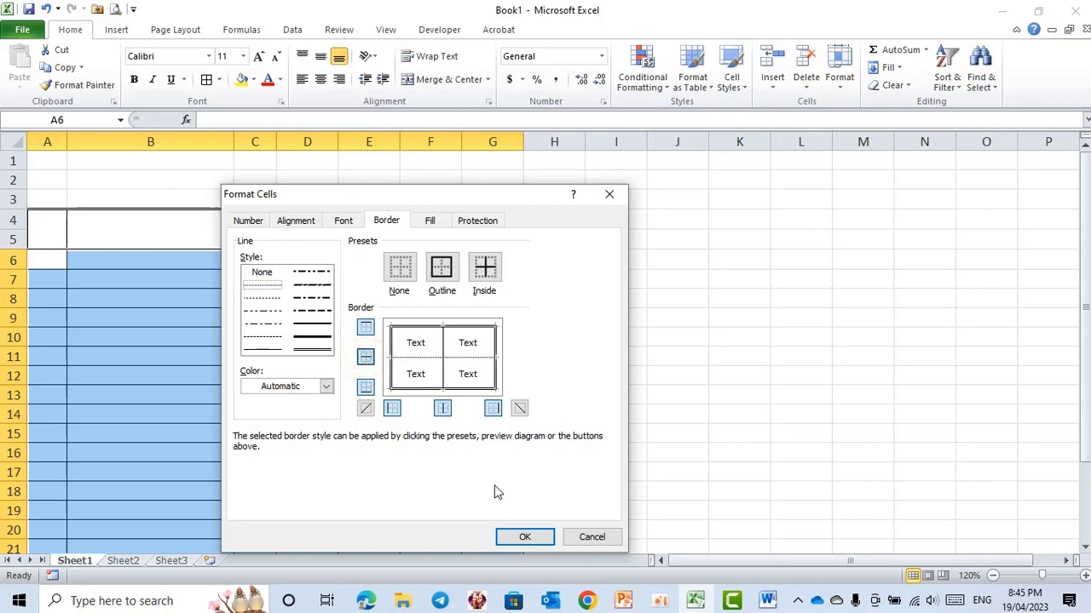
click(535, 540)
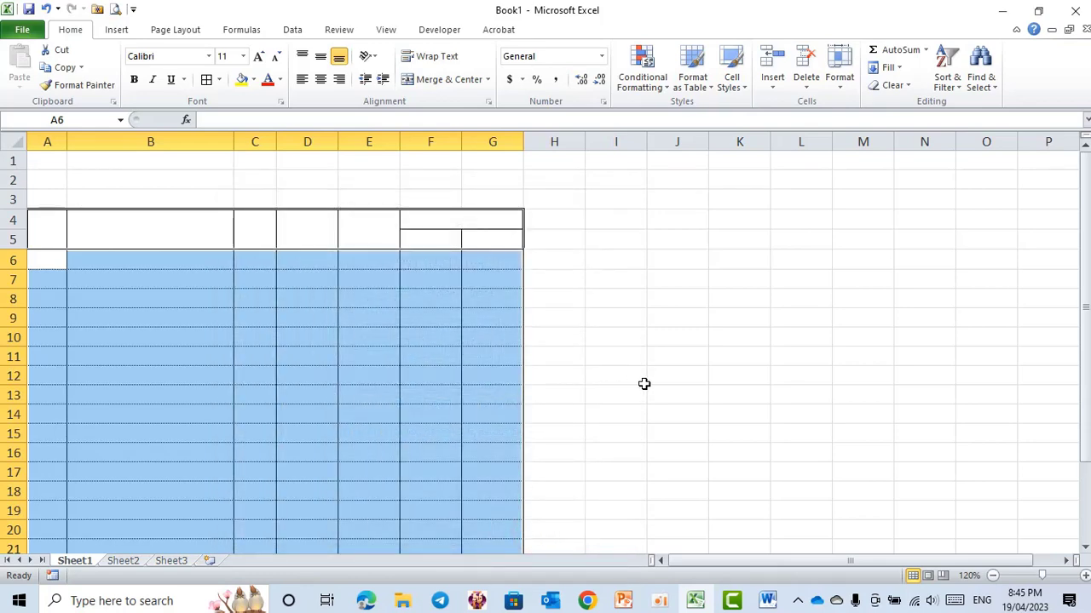
click(642, 381)
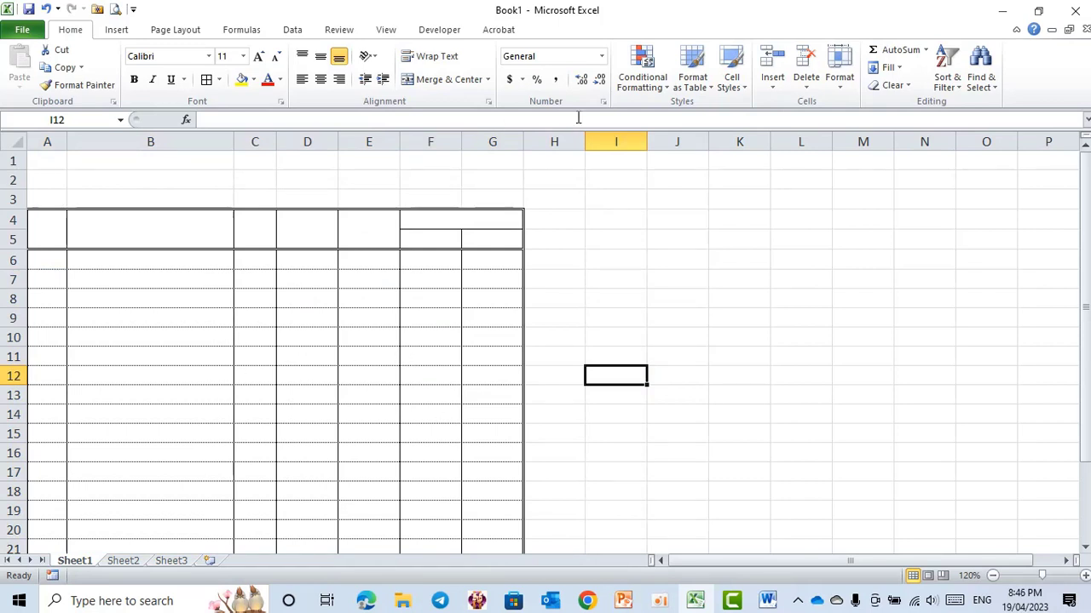
Cancel the unused Format Cells dialog, select A4:G24 and reopen Format Cells for it.
click(602, 102)
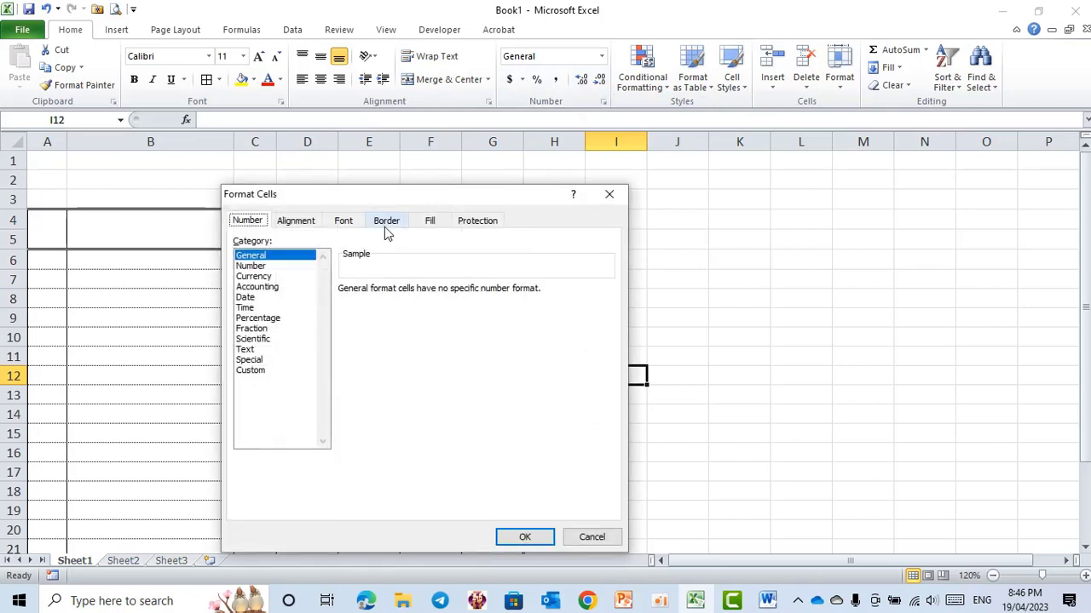
click(386, 221)
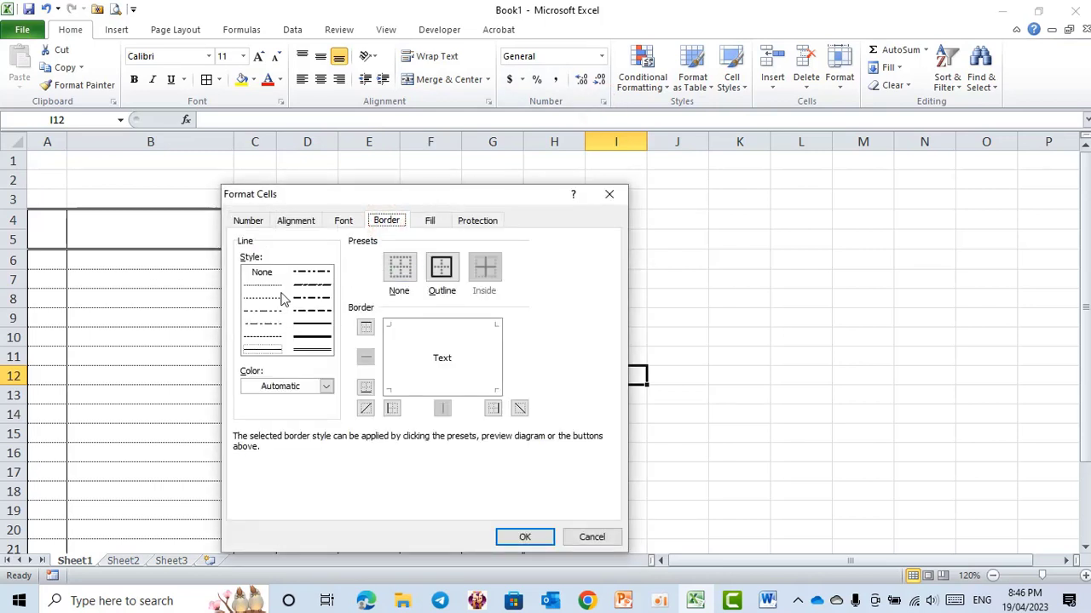
click(590, 537)
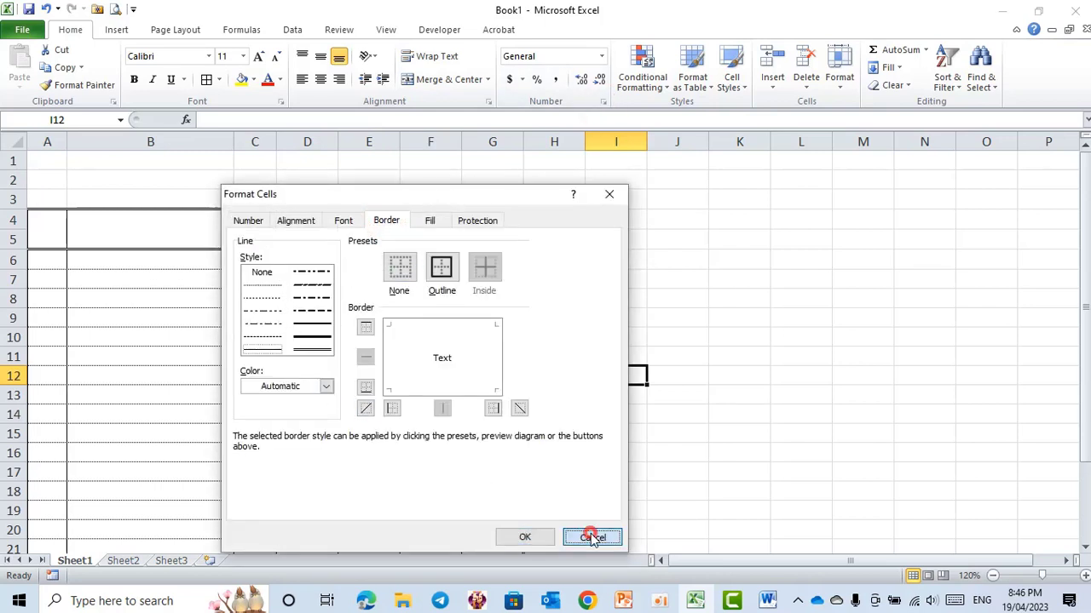
click(45, 230)
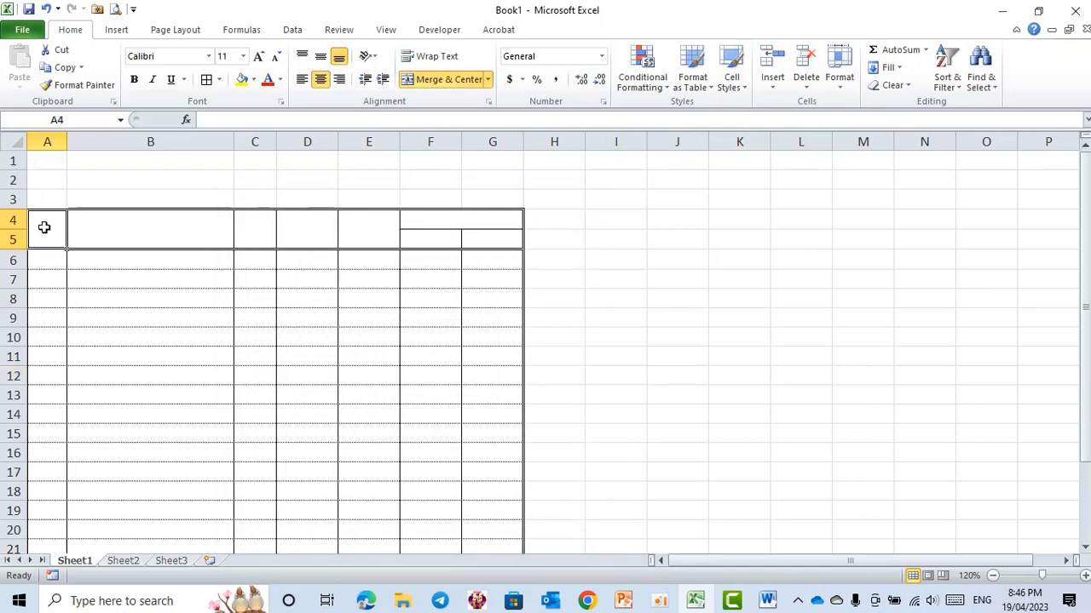
mouse_move(44, 230)
mouse_down()
mouse_move(442, 559)
mouse_move(448, 496)
mouse_up()
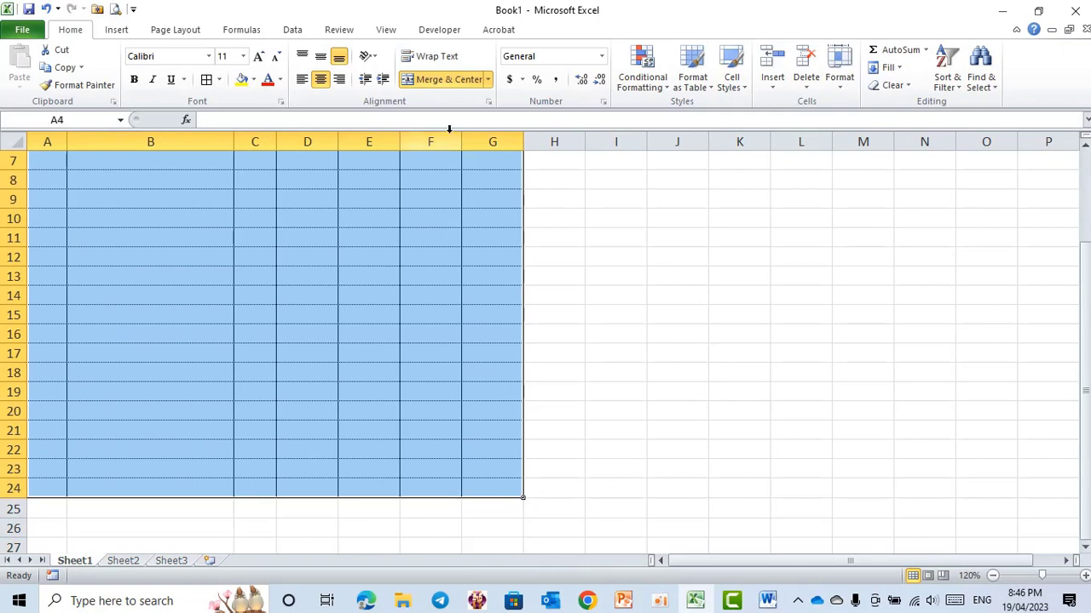
click(488, 102)
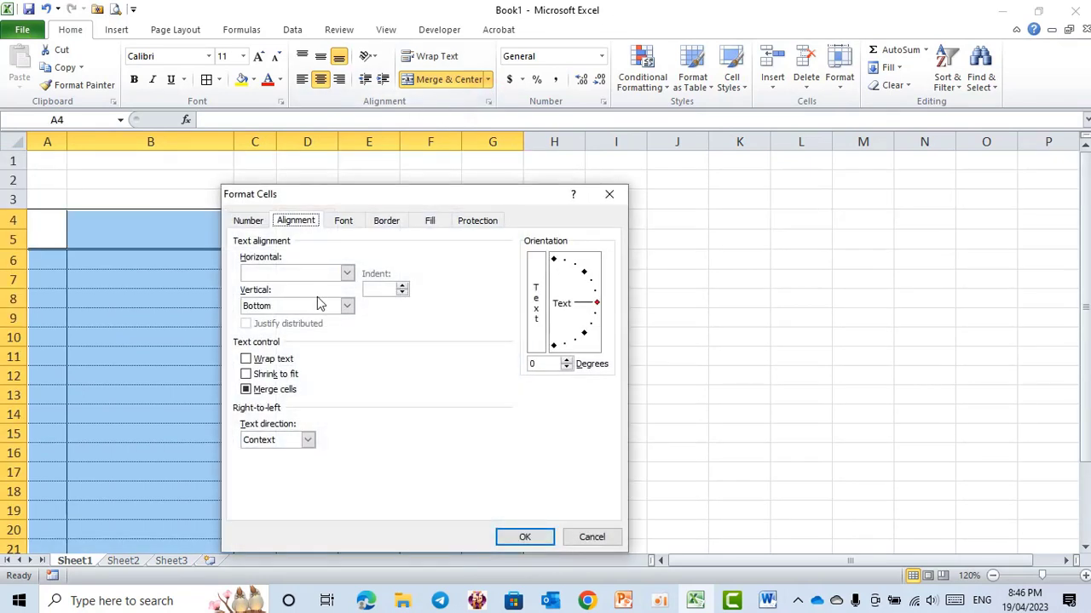
Draw a red double-line outline on the table's top, left and right edges.
click(384, 221)
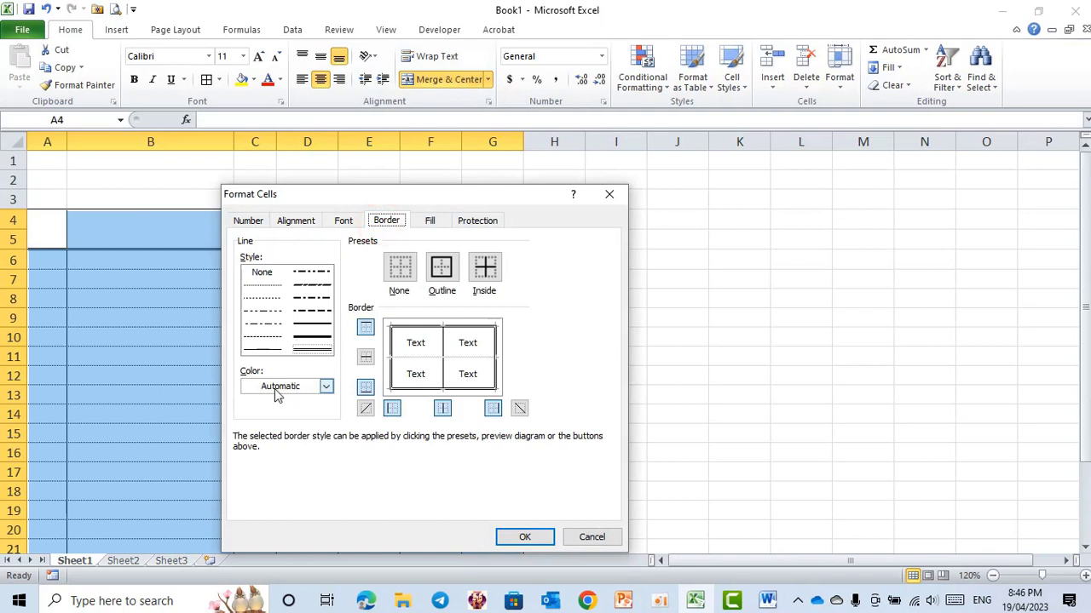
click(326, 388)
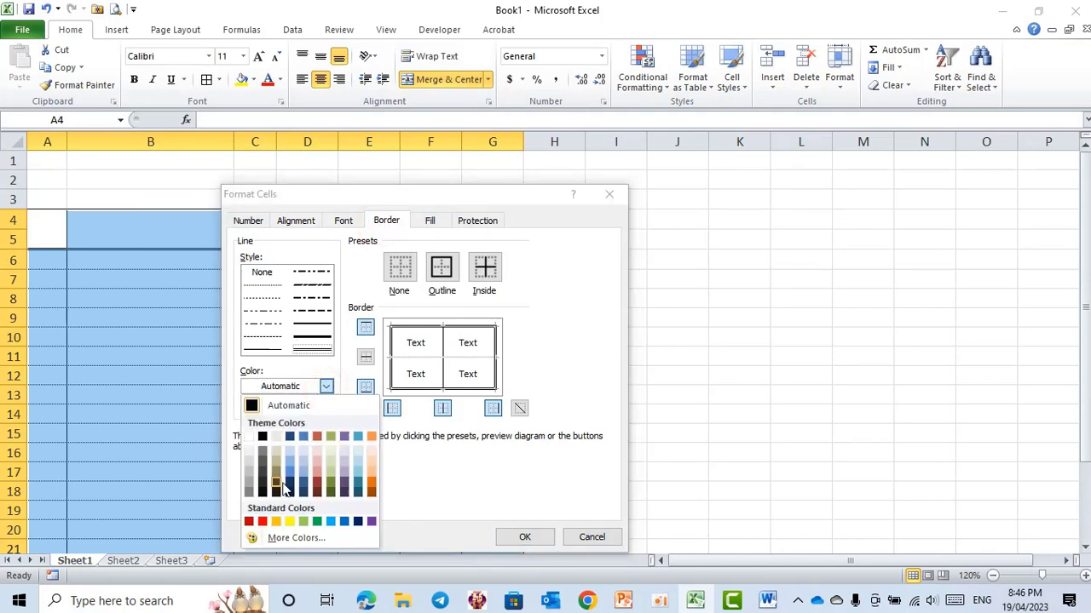
click(263, 522)
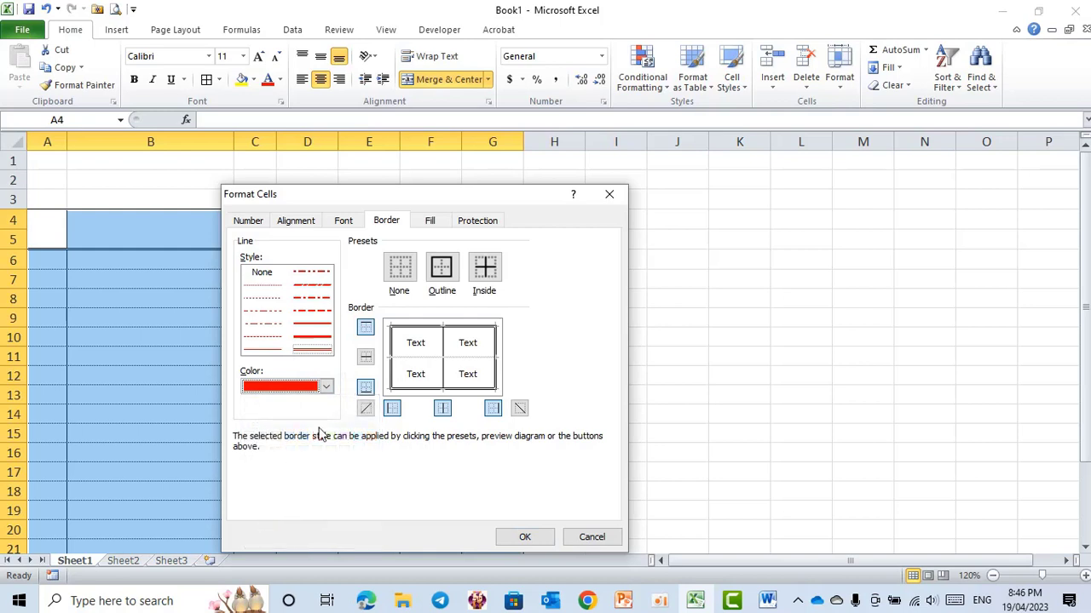
click(312, 351)
click(364, 328)
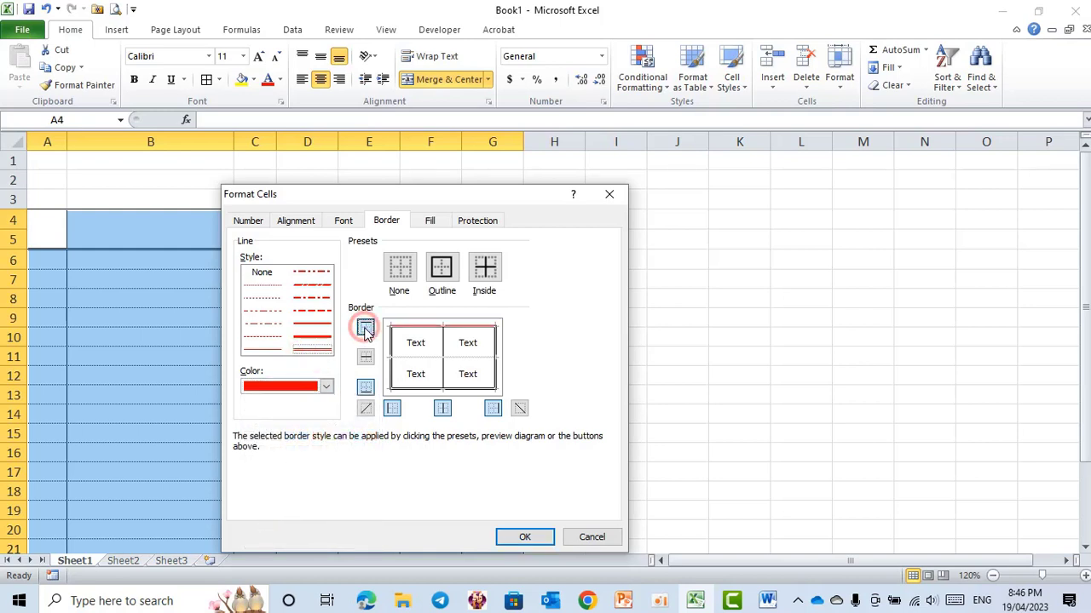
click(392, 408)
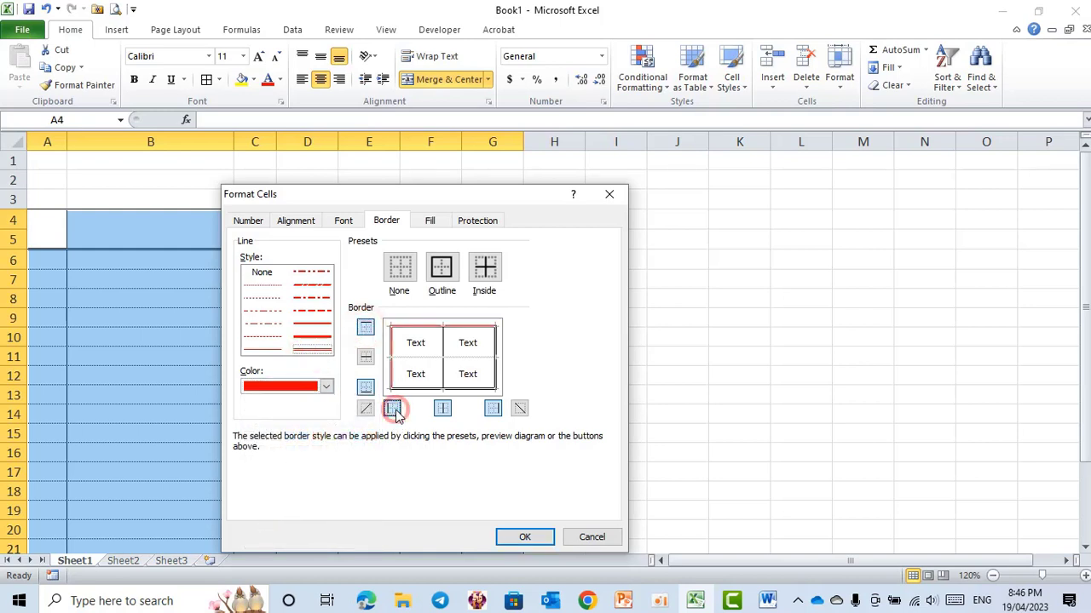
click(495, 411)
Set all inside vertical and horizontal lines to thin dark blue and apply.
click(264, 350)
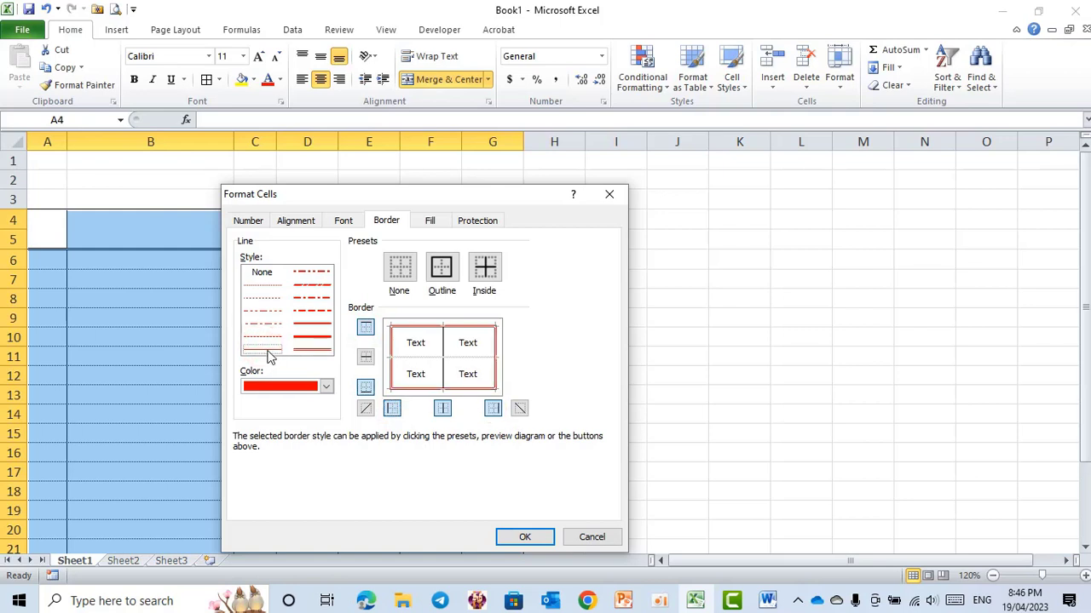
click(327, 387)
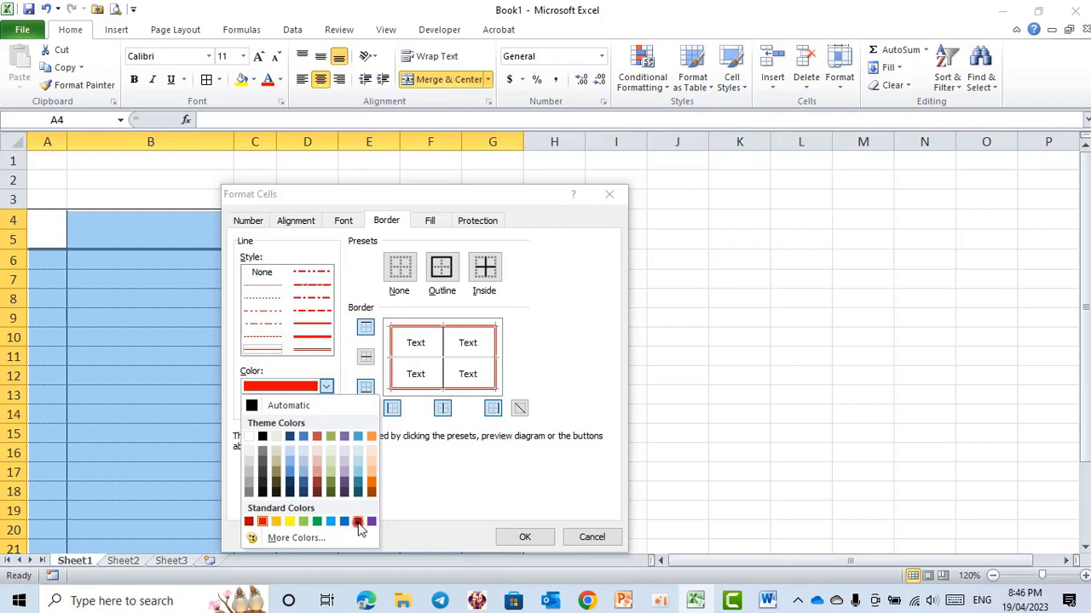
click(357, 522)
click(443, 412)
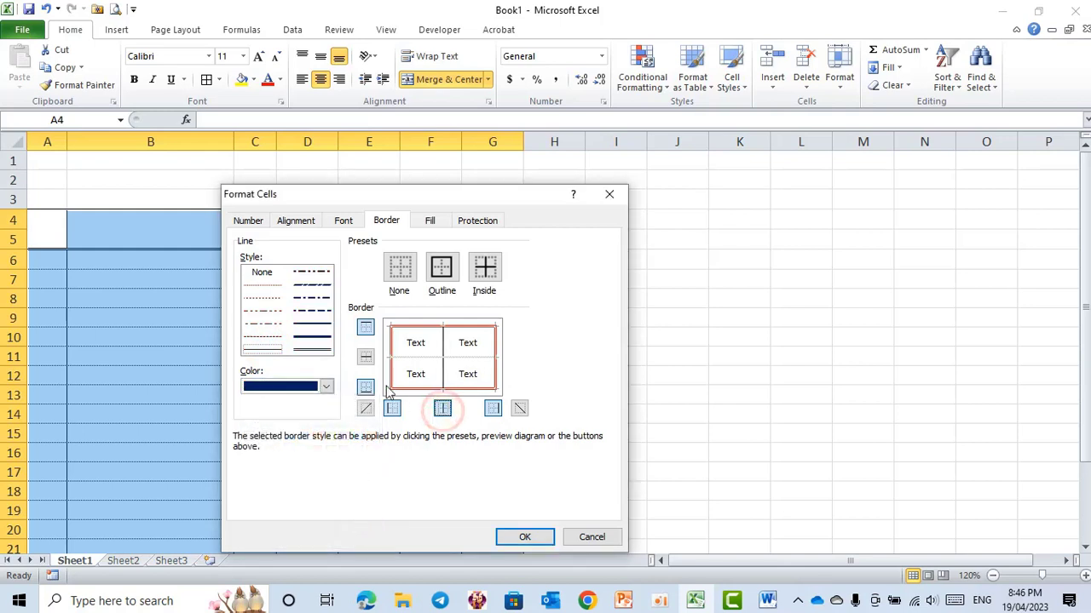
click(442, 409)
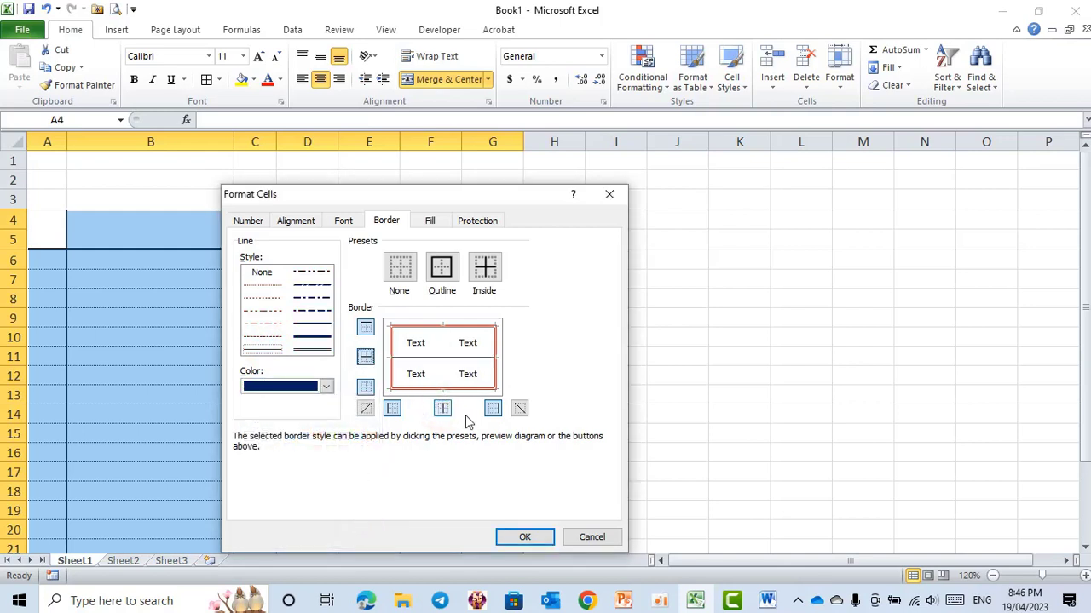
click(442, 409)
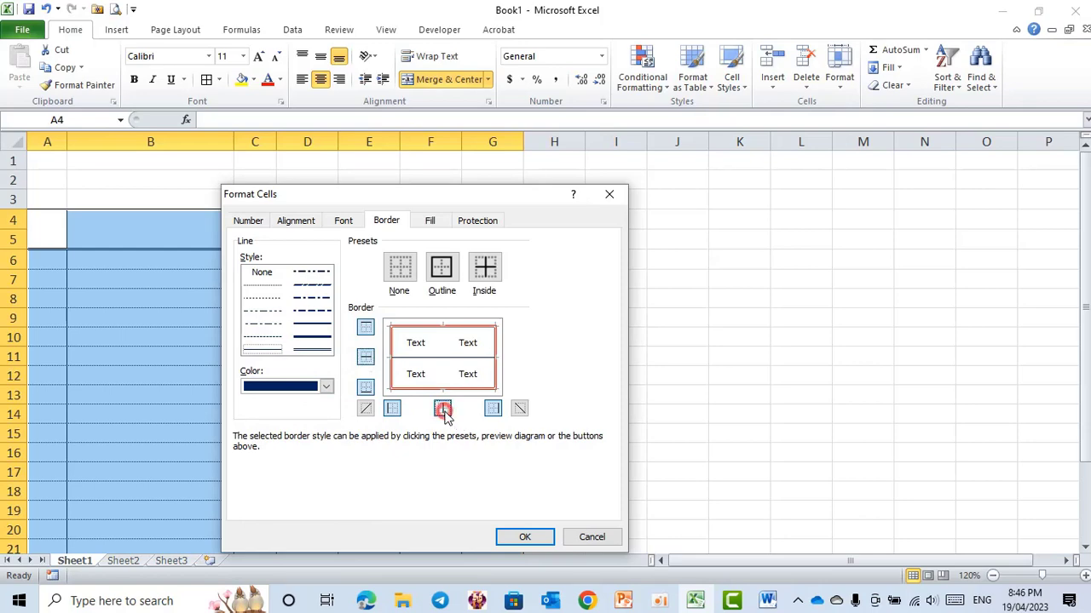
click(522, 536)
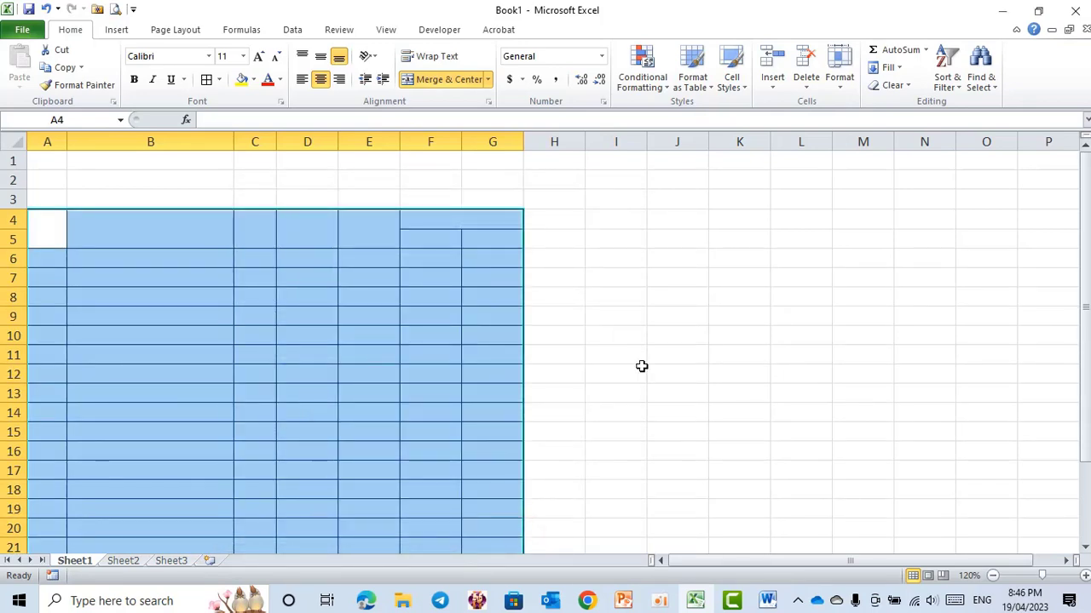
Deselect the table and drag column B's right edge left to make it narrower.
click(723, 313)
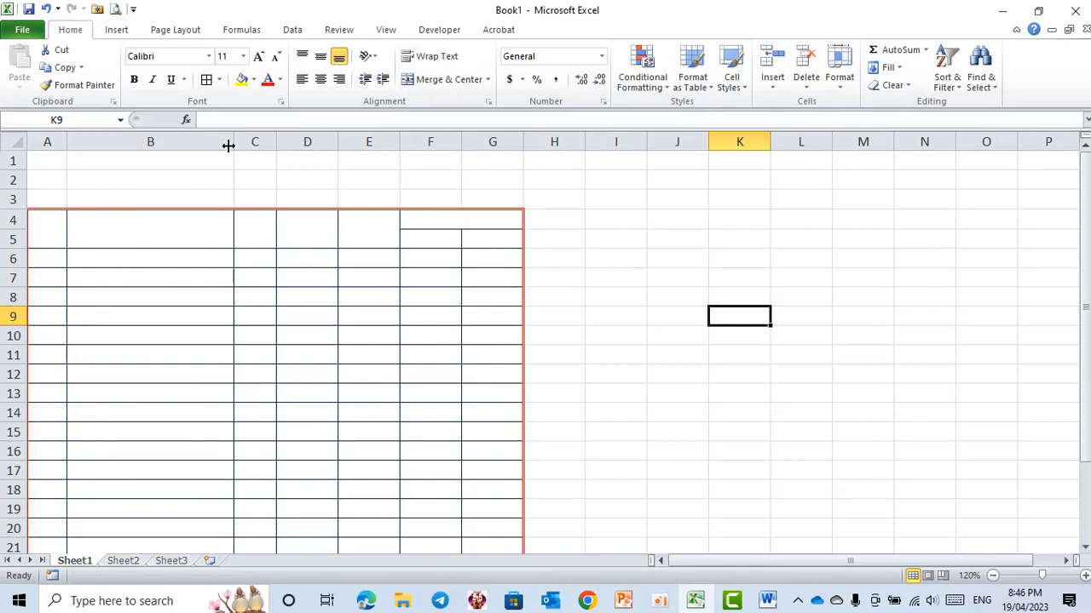
drag(232, 143, 196, 147)
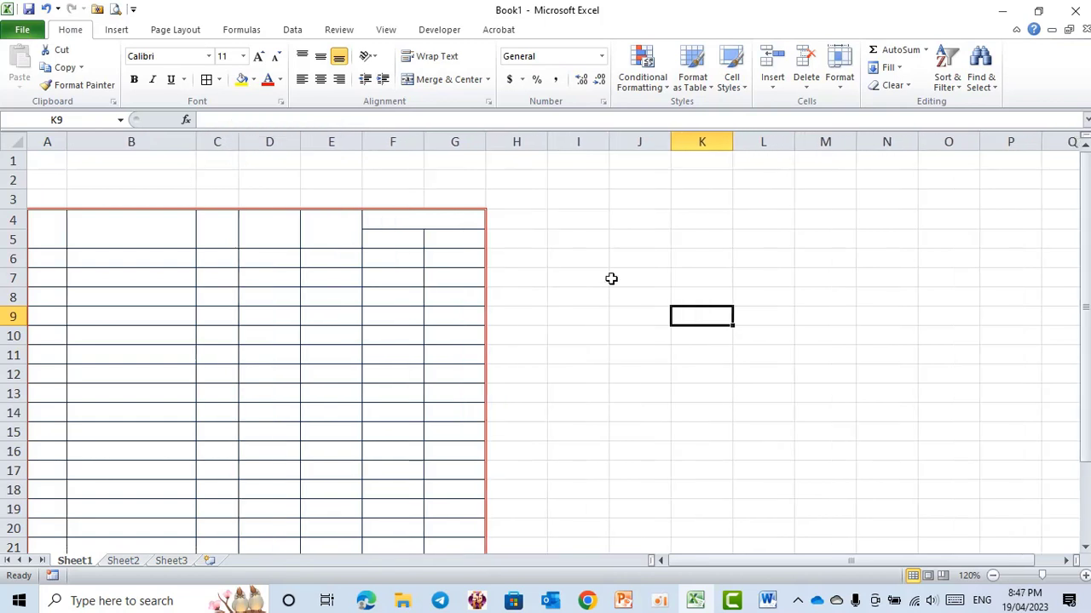
drag(1084, 274, 1085, 286)
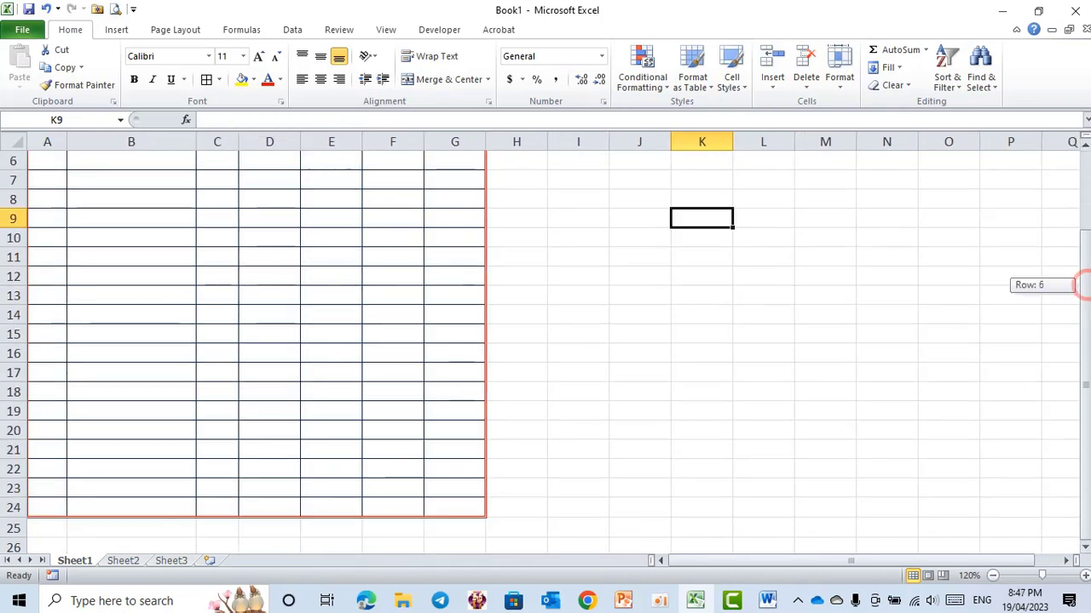
scroll(1084, 328, up, 1)
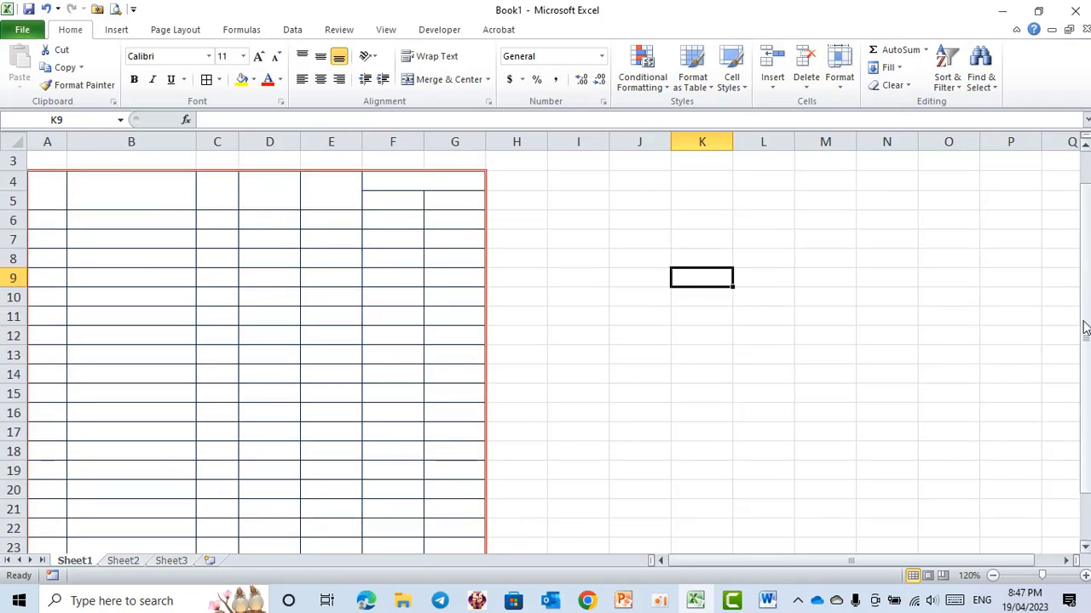